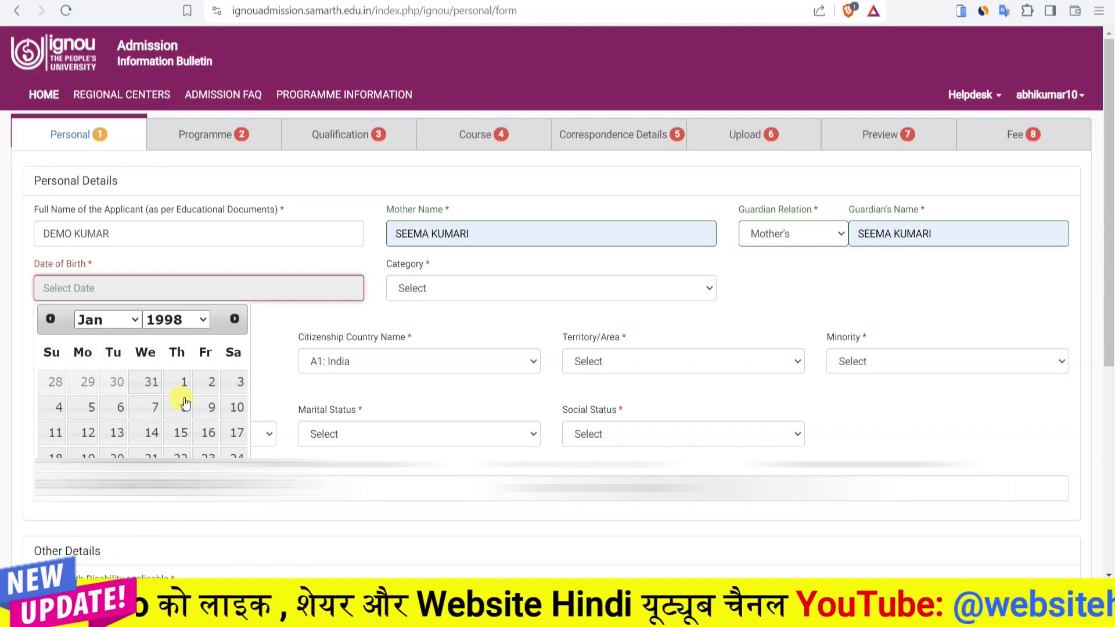
# Enter the applicant's date of birth, and set the category to A1: Unreserved (UR) and the gender to A1: Male
pyautogui.click(183, 384)
pyautogui.click(441, 288)
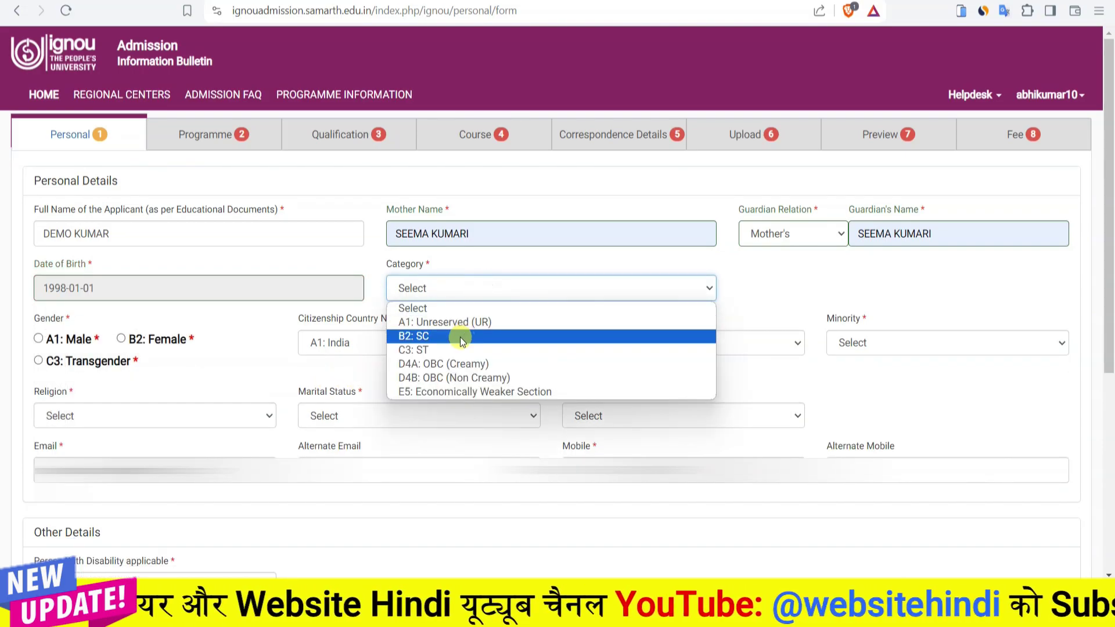
pyautogui.click(465, 323)
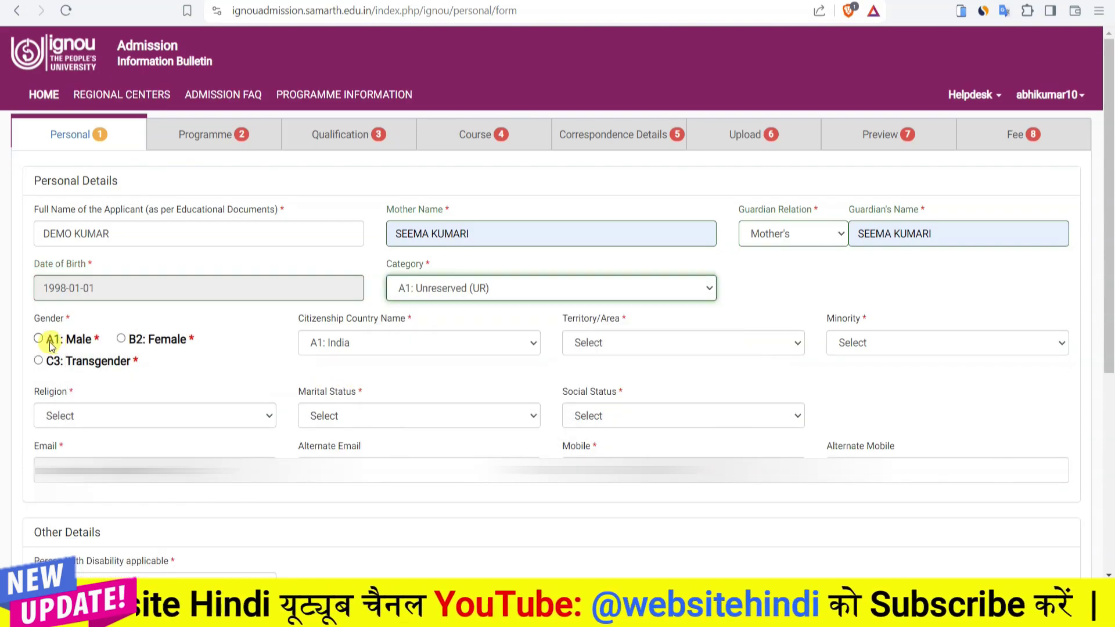
pyautogui.click(39, 339)
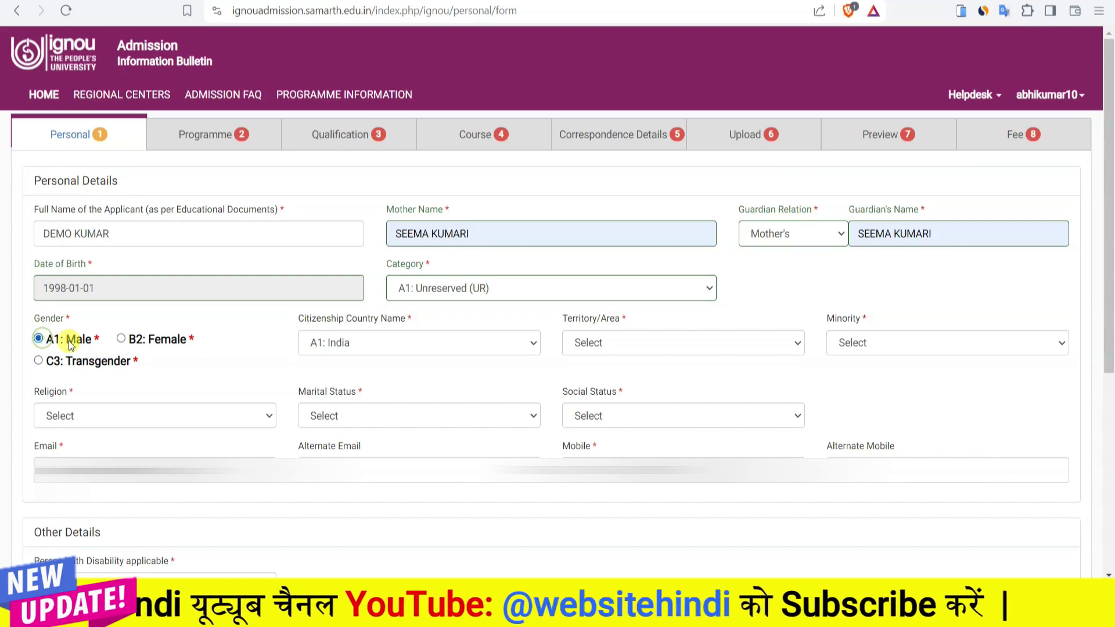
# Set the applicant's territory/area to A1: Urban and the minority status to B2: No
pyautogui.click(607, 345)
pyautogui.click(607, 377)
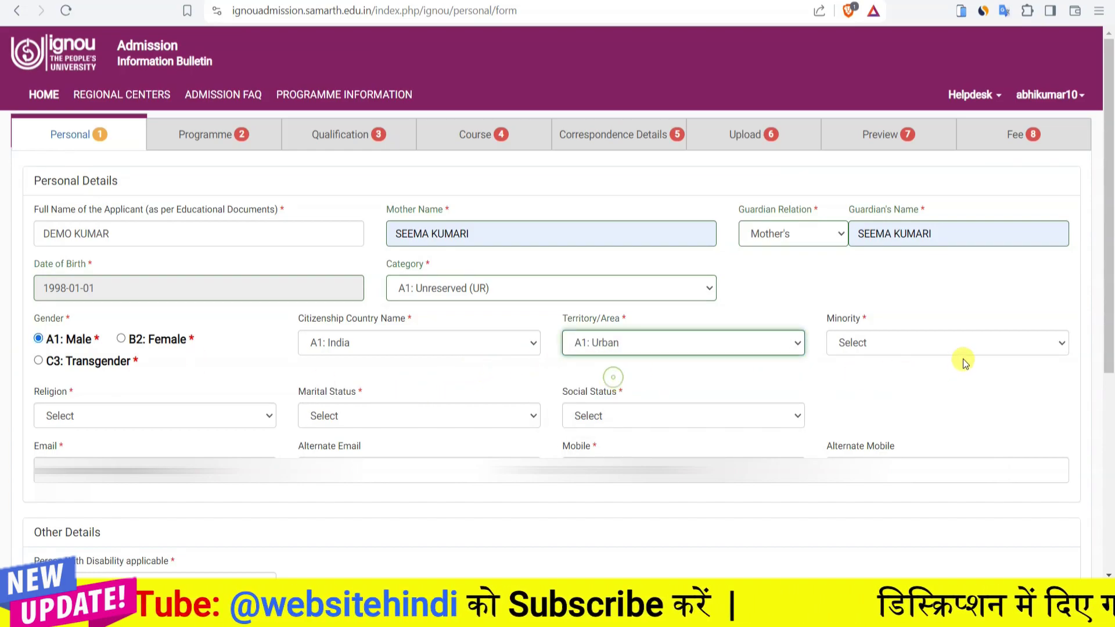
pyautogui.click(916, 344)
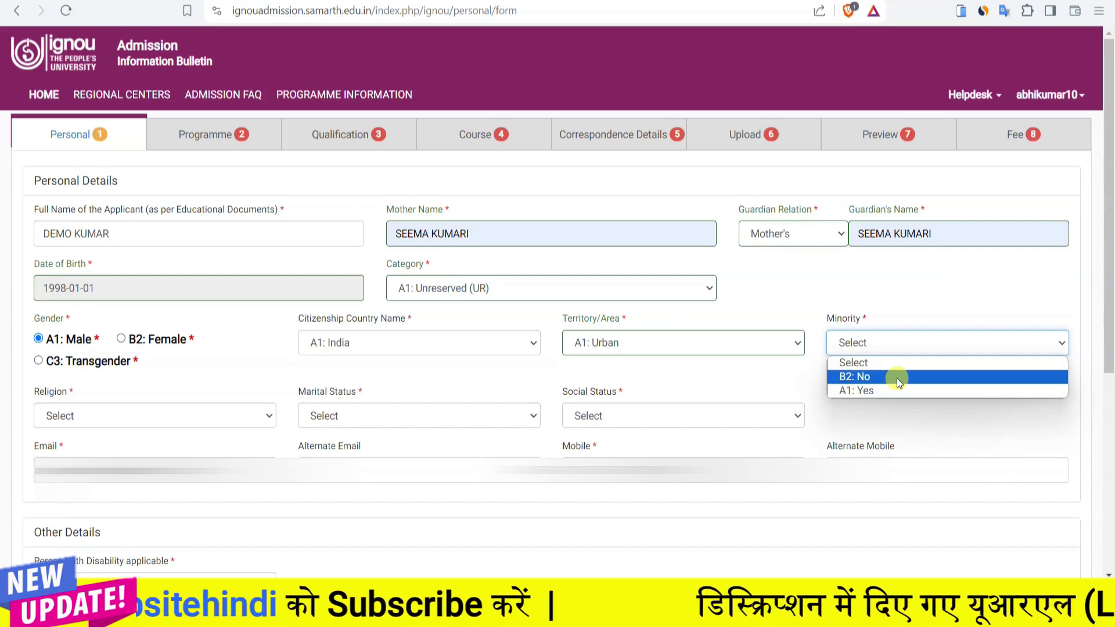
pyautogui.click(897, 377)
# Set the religion to A1: Hindu, marital status to A1: Single and social status to C3: Not Applicable
pyautogui.click(199, 419)
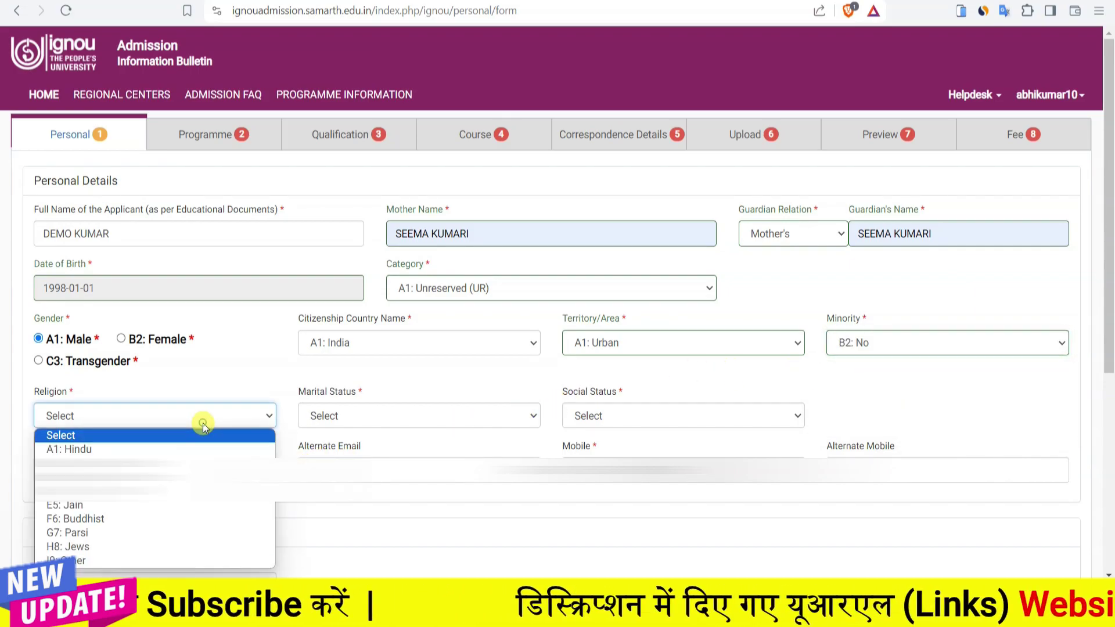
pyautogui.click(169, 451)
pyautogui.click(374, 417)
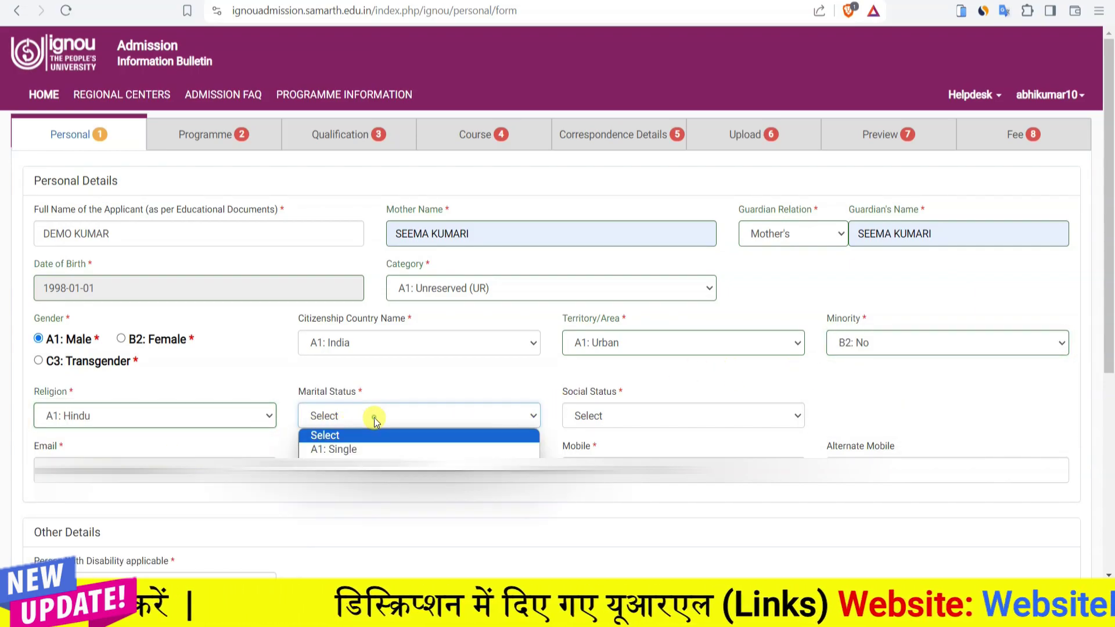
pyautogui.click(365, 450)
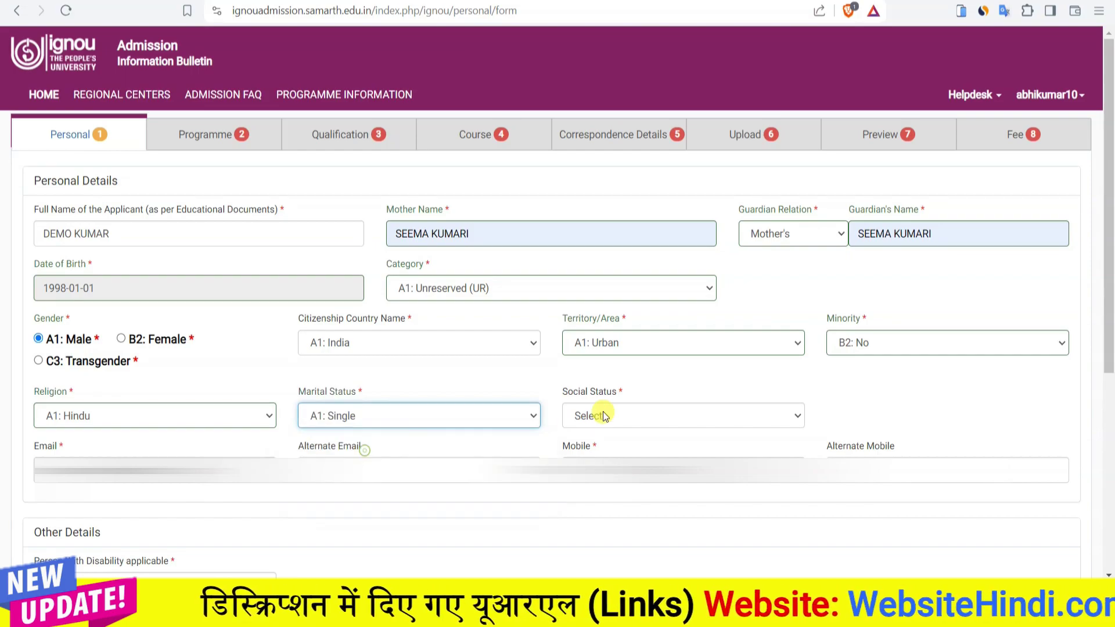
pyautogui.click(644, 416)
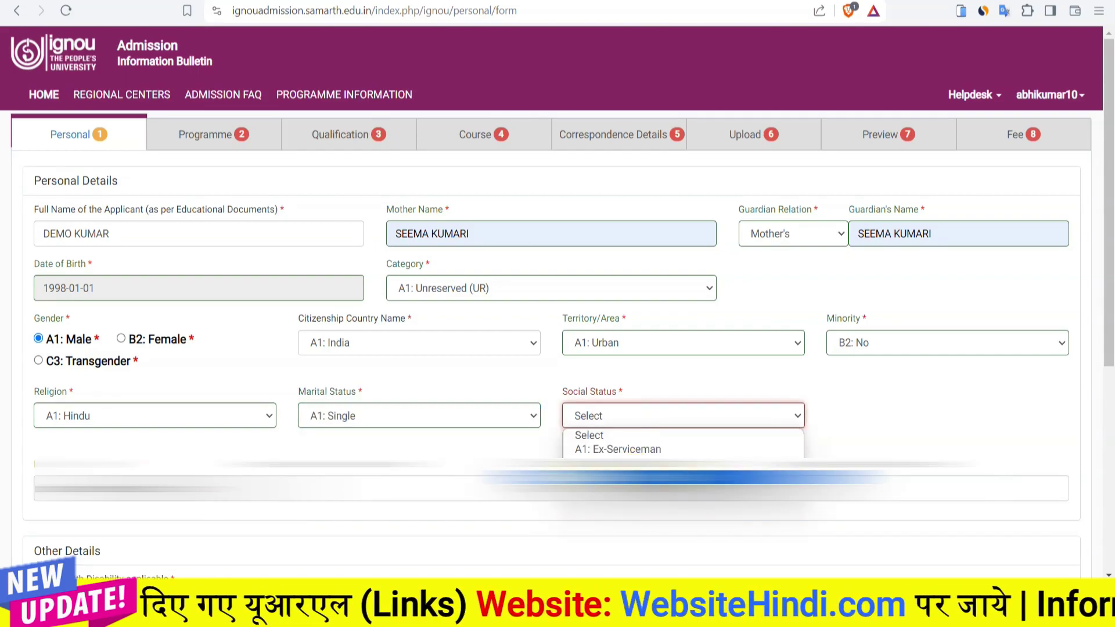
pyautogui.click(587, 472)
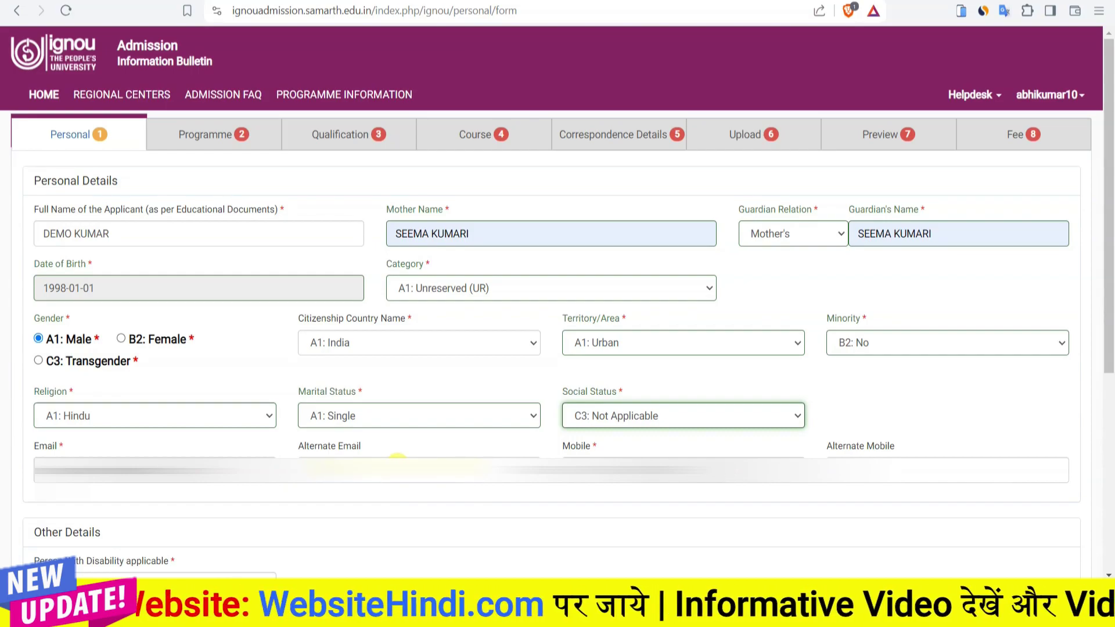
pyautogui.click(865, 451)
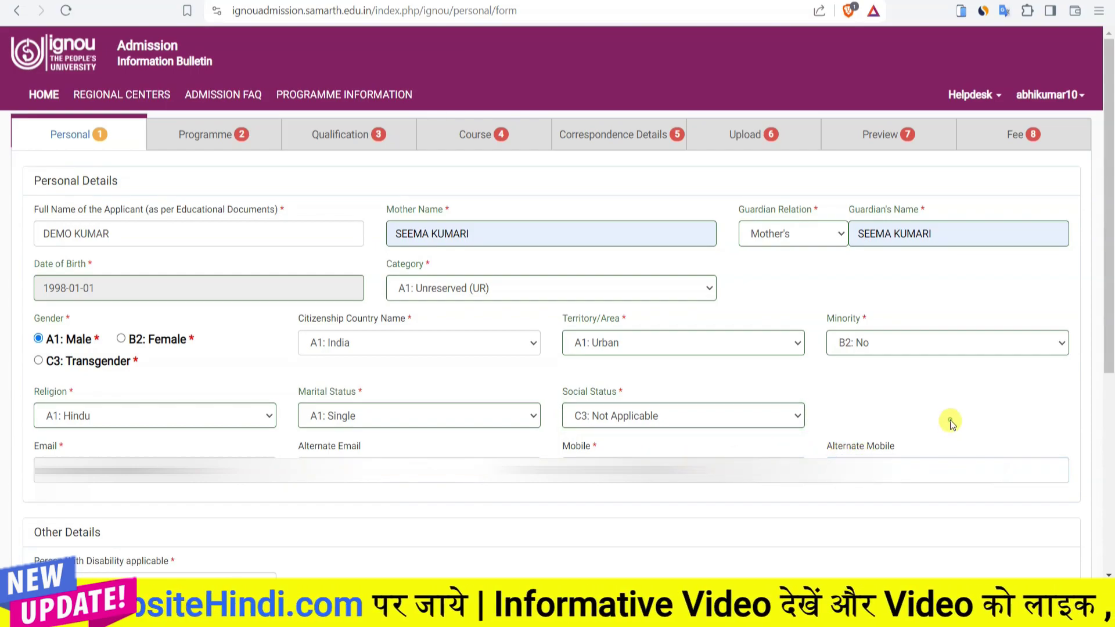
# In the other details, set person with disability to B2: No and employment status to A1: Unemployed
pyautogui.scroll(-5, 953, 424)
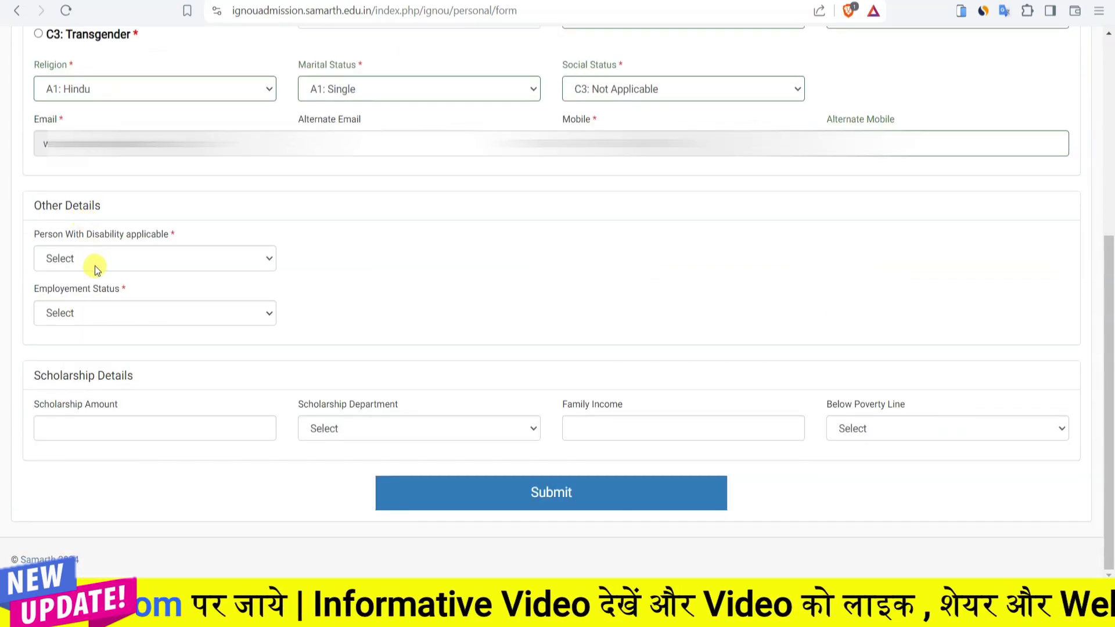
pyautogui.click(110, 263)
pyautogui.click(90, 294)
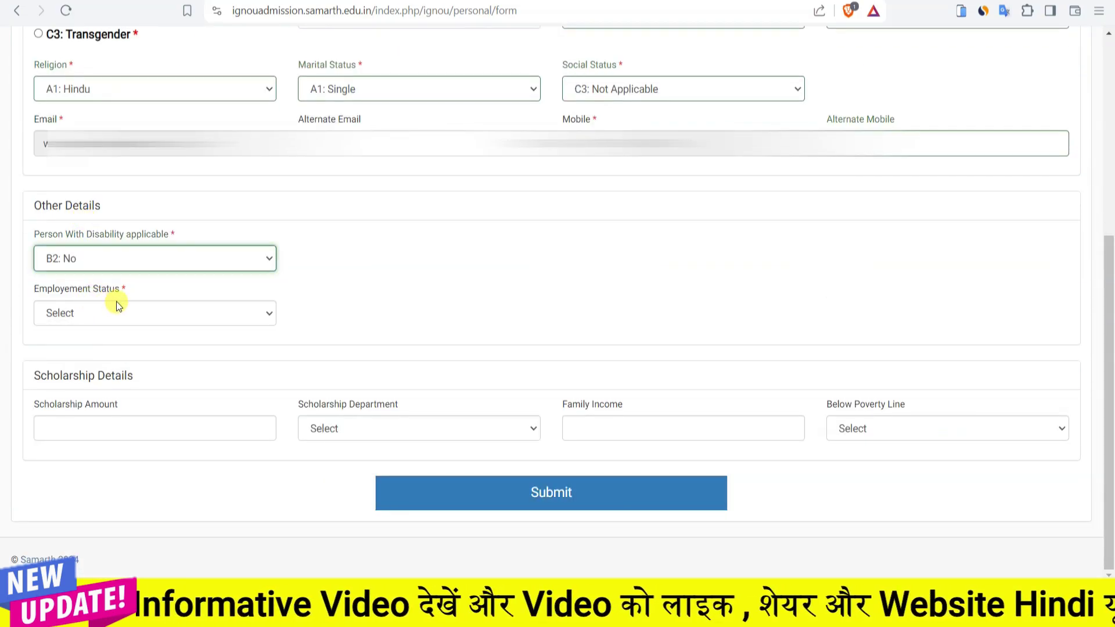
pyautogui.click(125, 313)
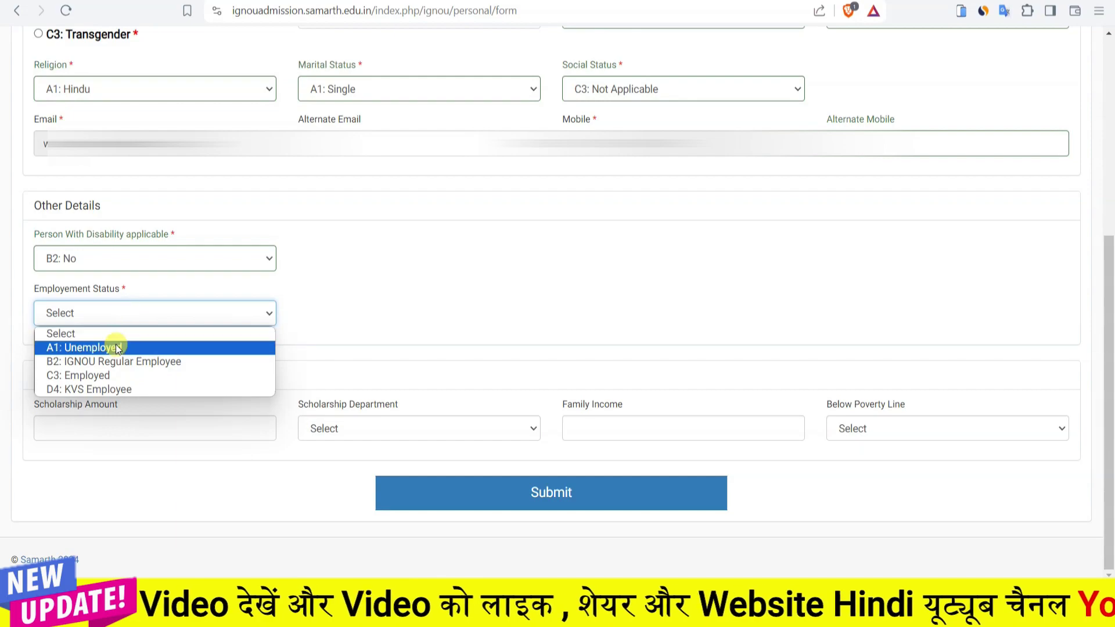
pyautogui.click(103, 348)
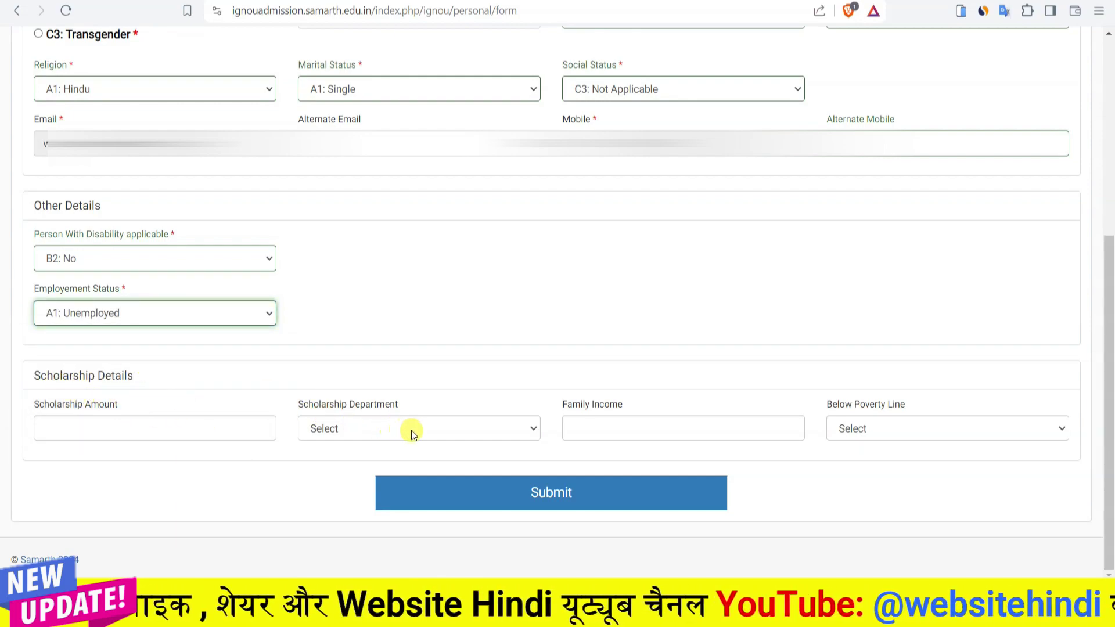
# Submit the personal details with the scholarship fields left blank and proceed to the programme details form
pyautogui.click(329, 435)
pyautogui.click(318, 382)
pyautogui.click(579, 506)
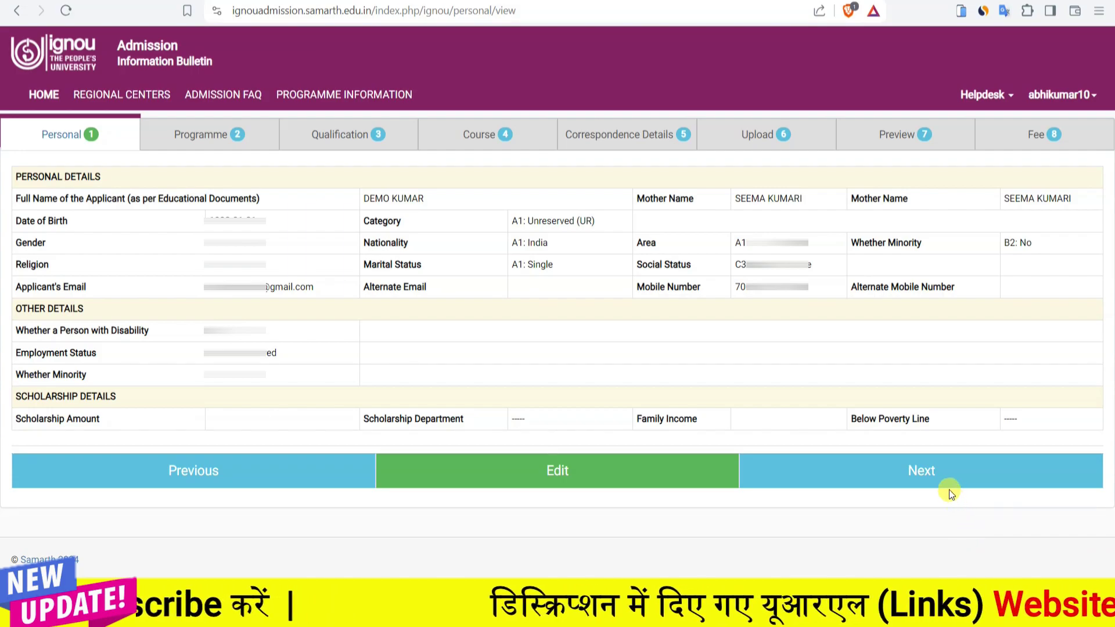
pyautogui.click(929, 478)
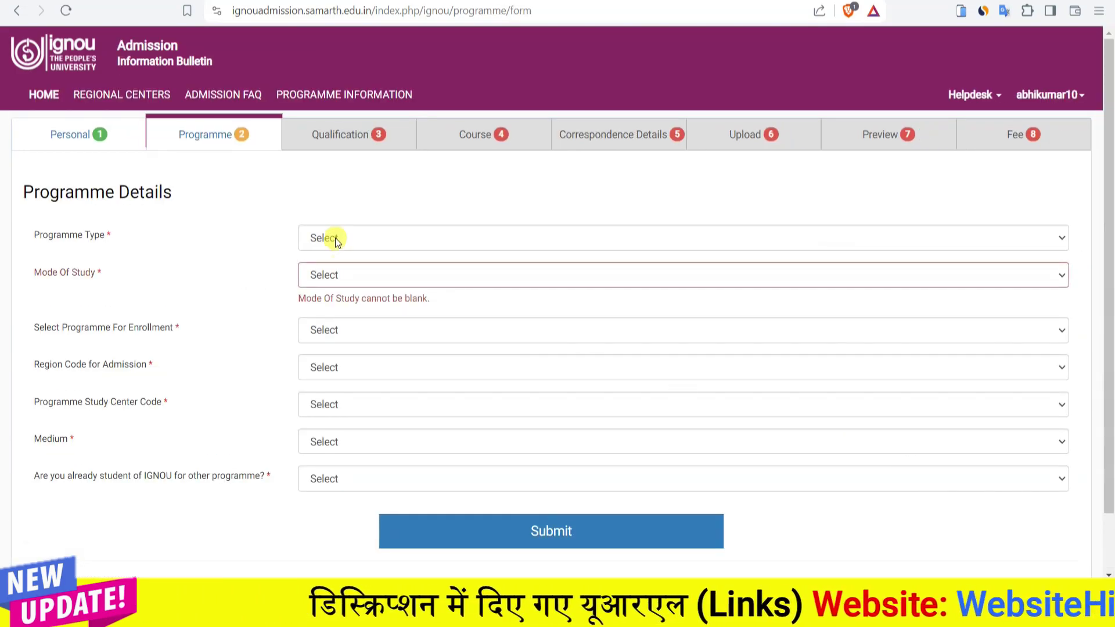
# Choose programme type BACHELOR, mode of study ODL and the programme BAFHI : Bachelor of Arts (History)
pyautogui.click(338, 240)
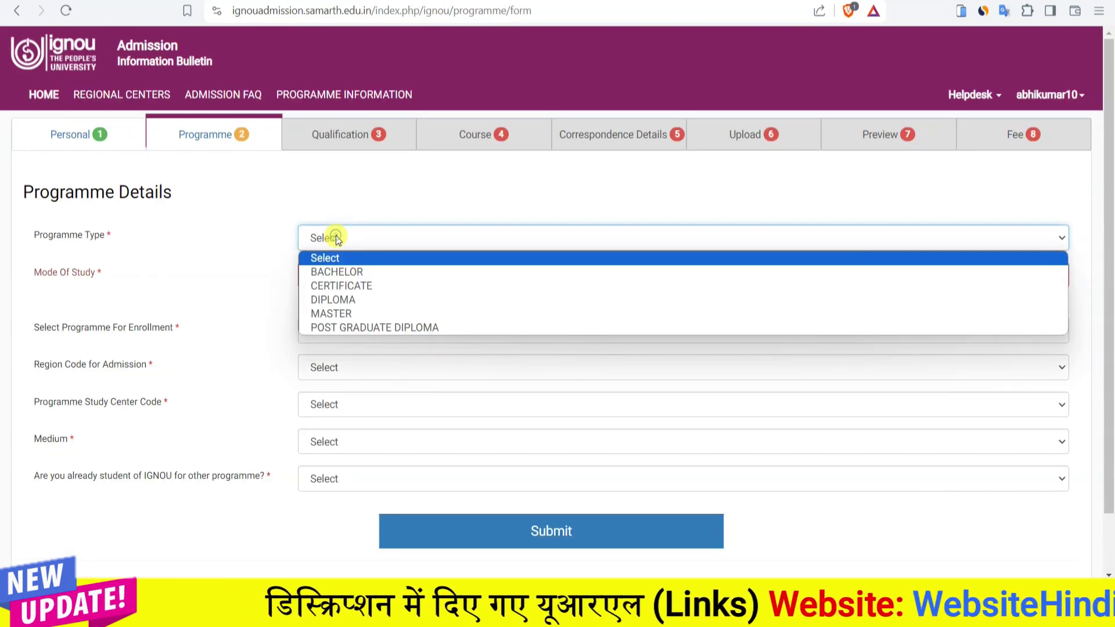
pyautogui.click(343, 271)
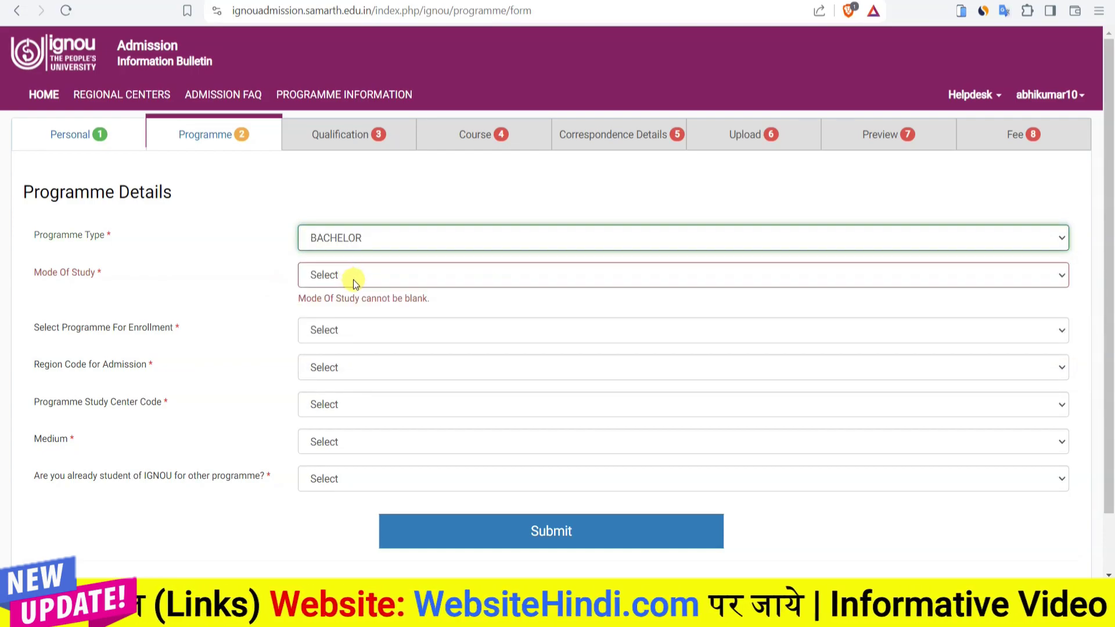
pyautogui.click(348, 282)
pyautogui.click(349, 308)
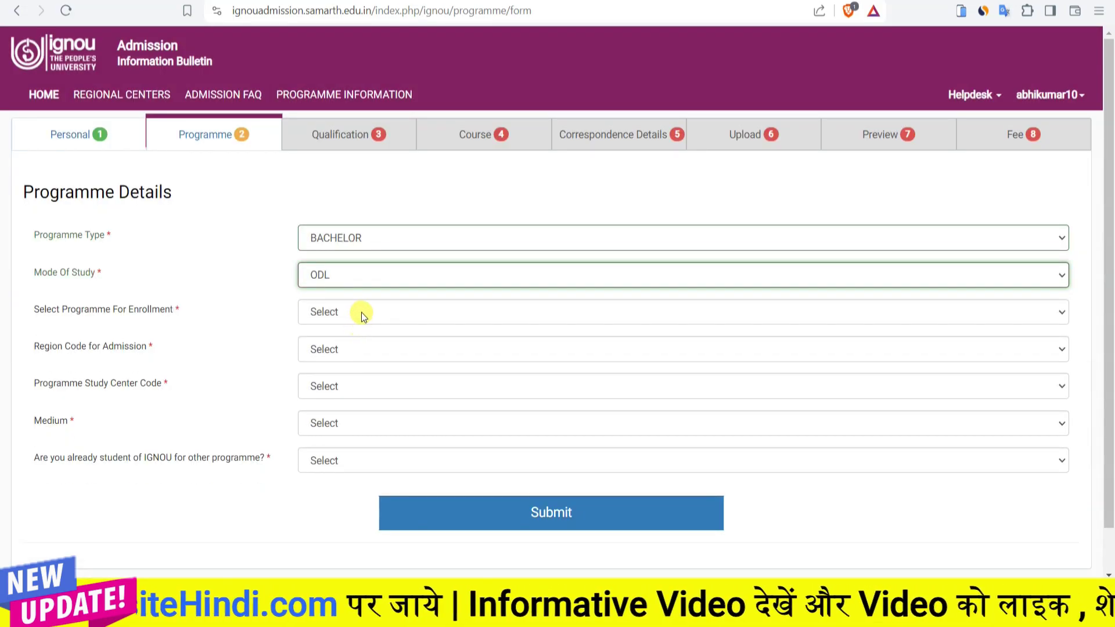
pyautogui.click(361, 313)
pyautogui.scroll(-1, 374, 144)
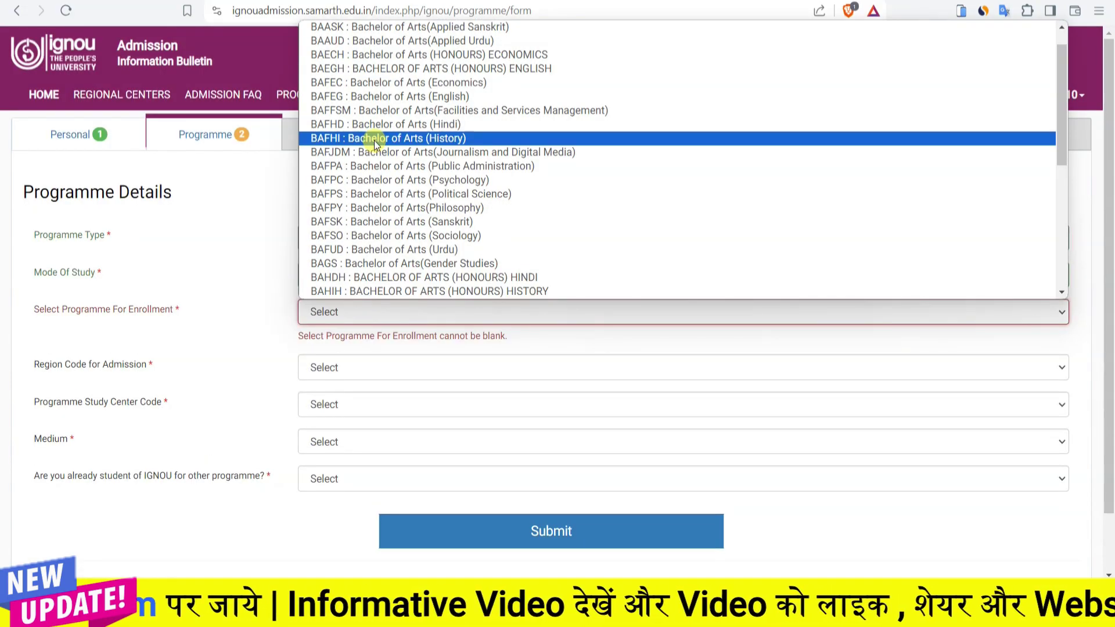
pyautogui.click(399, 139)
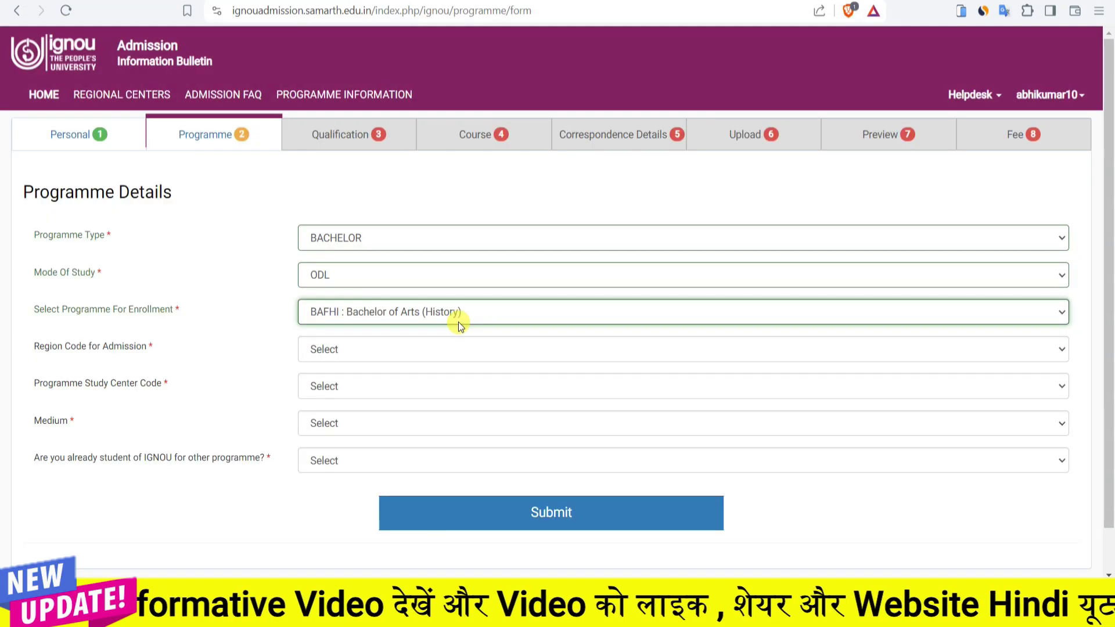
# Set the admission region to 32 : RANCHI and the study center to 3614 : B.S. COLLEGE, LOHARDAGA
pyautogui.click(370, 358)
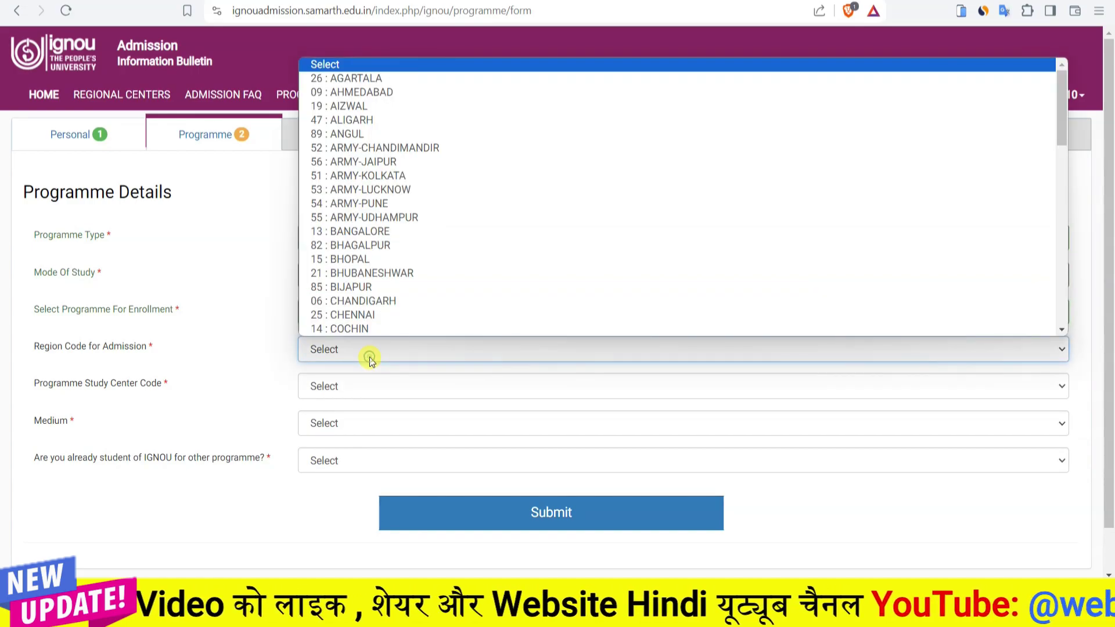
pyautogui.scroll(-5, 374, 220)
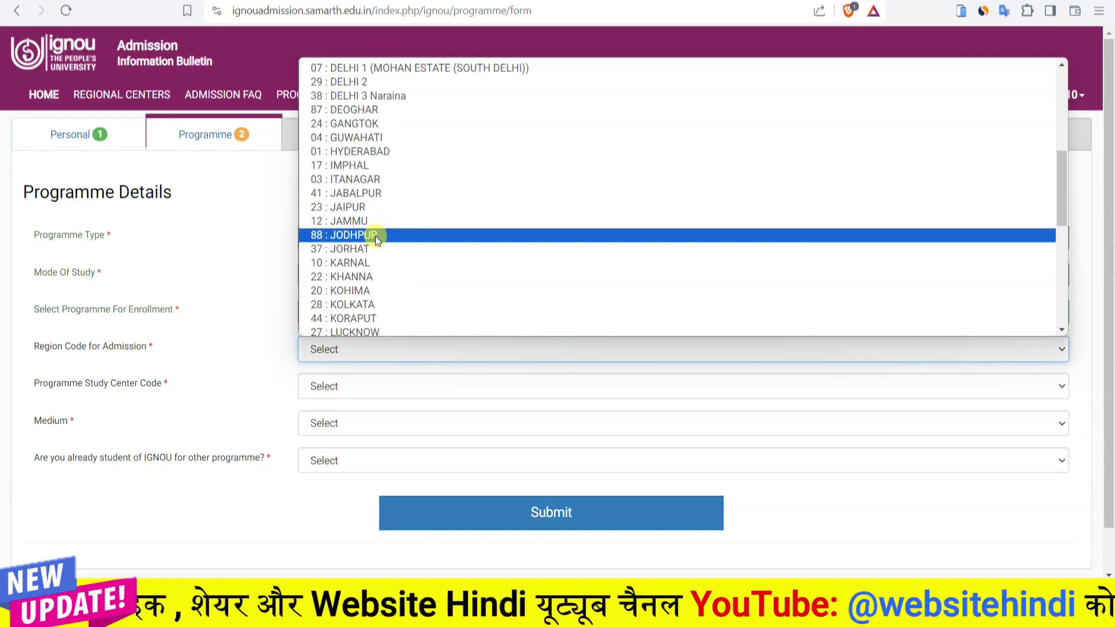
pyautogui.scroll(-5, 375, 236)
pyautogui.click(371, 191)
pyautogui.click(378, 393)
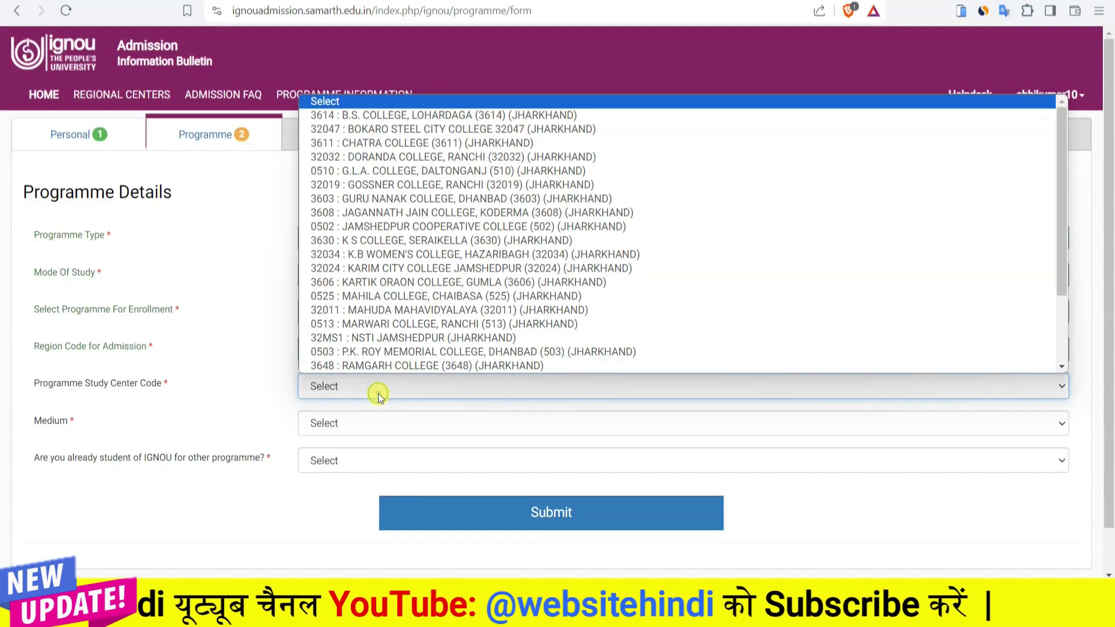
pyautogui.click(384, 115)
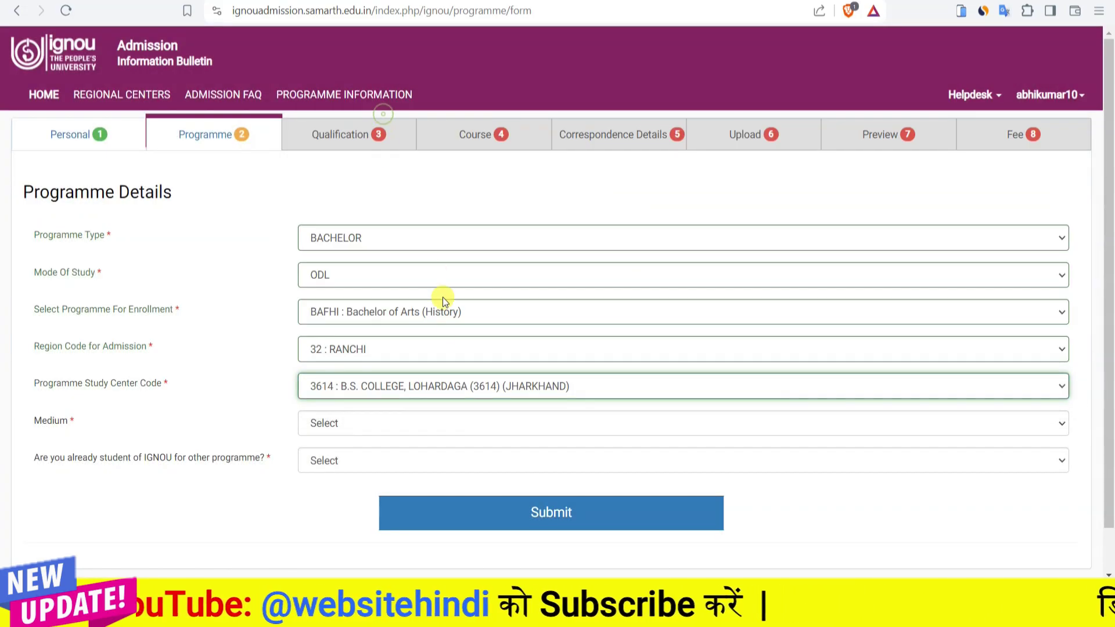
# Set the medium to HINDI and existing IGNOU student to No, and submit the programme details to continue to the qualification form
pyautogui.click(348, 427)
pyautogui.click(343, 471)
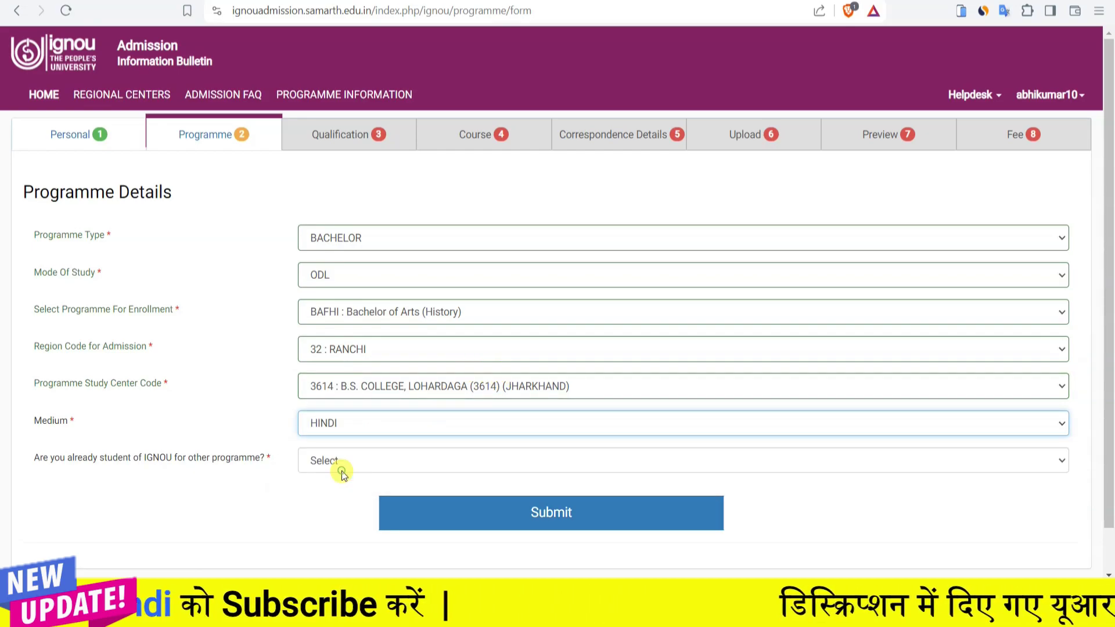
pyautogui.click(391, 460)
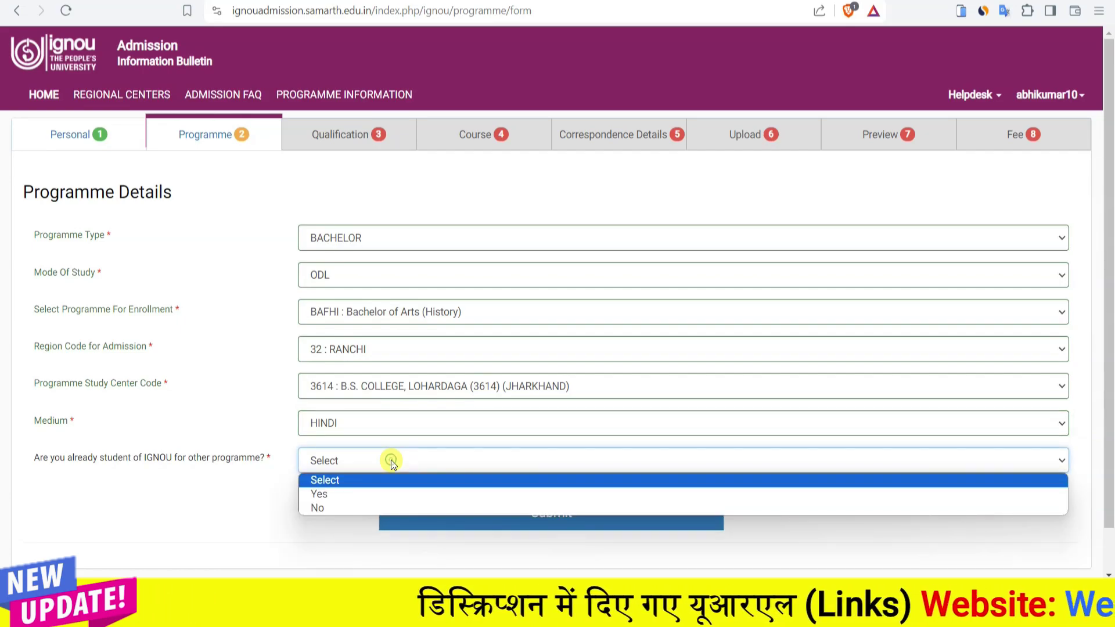
pyautogui.click(332, 506)
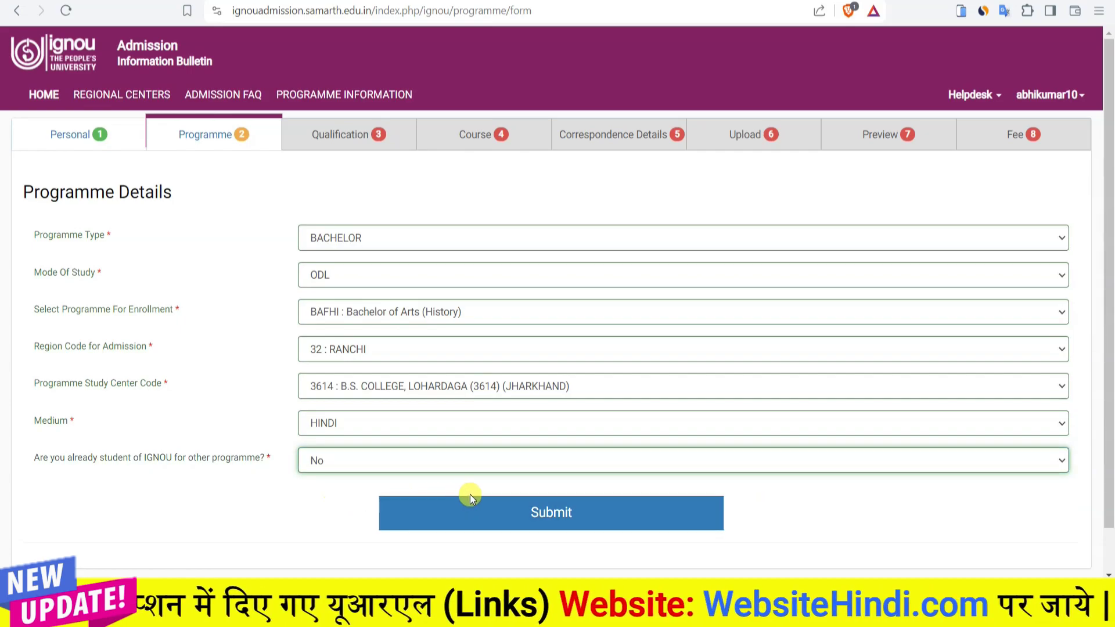
pyautogui.click(550, 515)
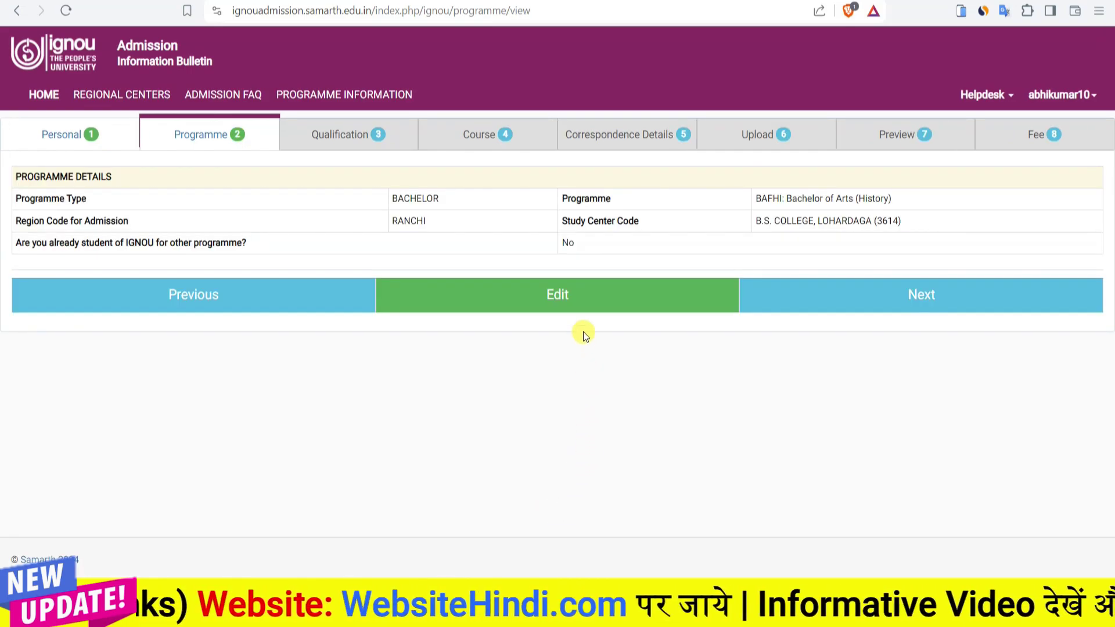
pyautogui.click(945, 309)
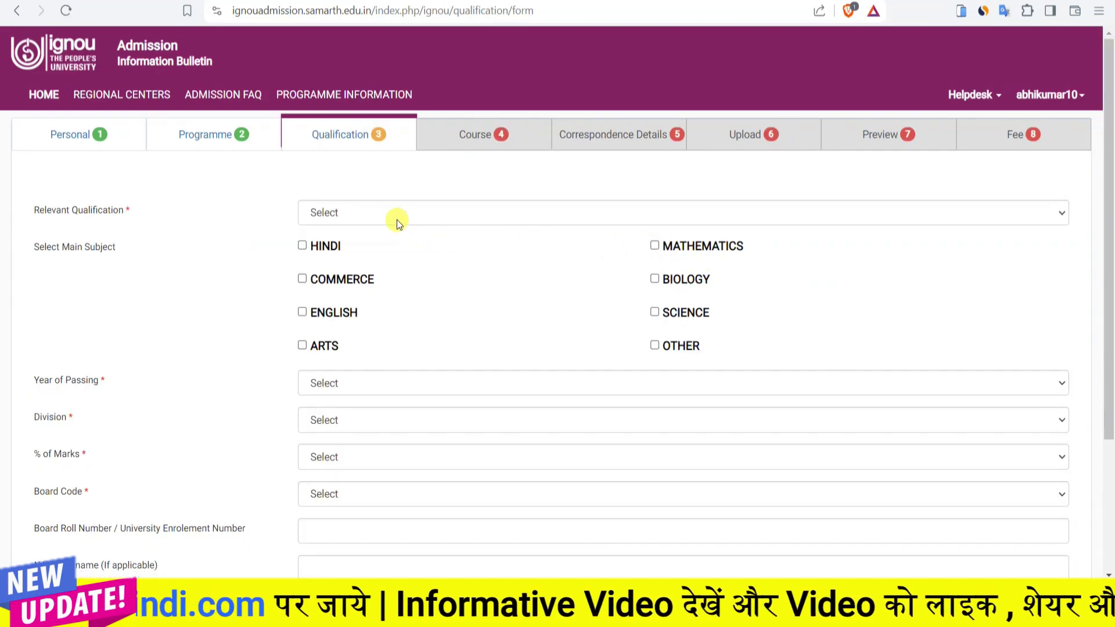
# Set the relevant qualification to 10+2 OR EQUIVALENT, the main subject to ARTS and the year of passing to 2022
pyautogui.click(328, 221)
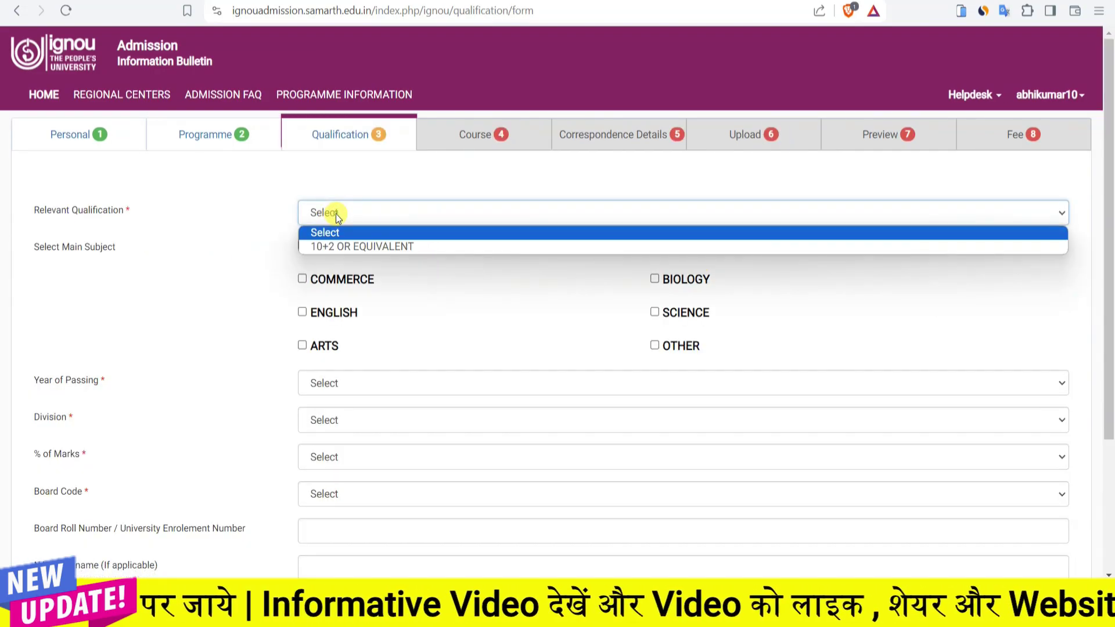
pyautogui.click(332, 245)
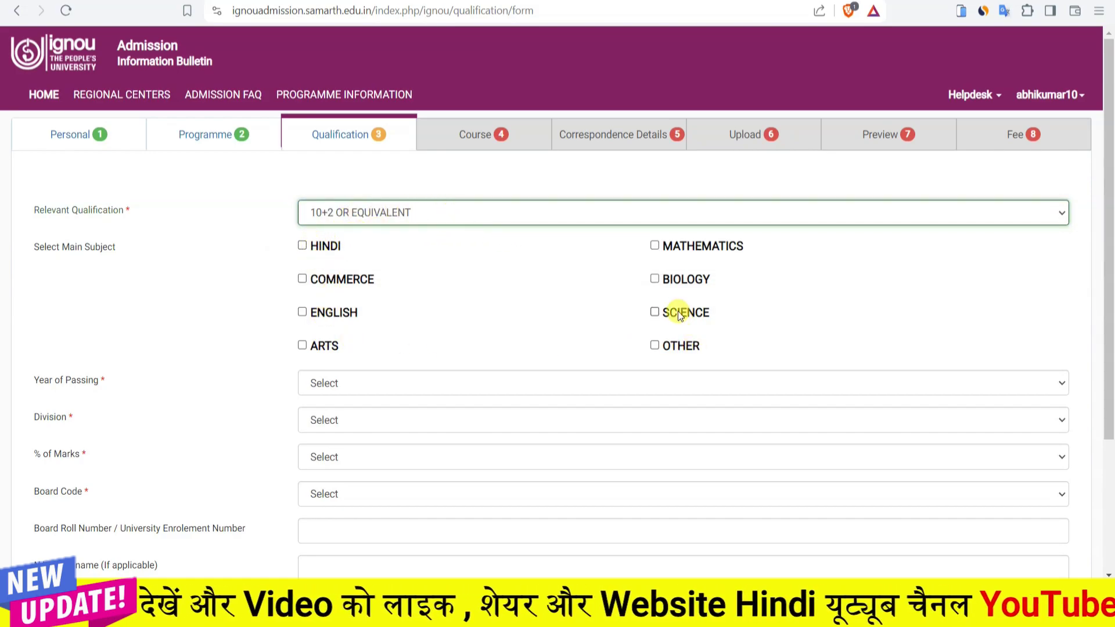
pyautogui.click(311, 349)
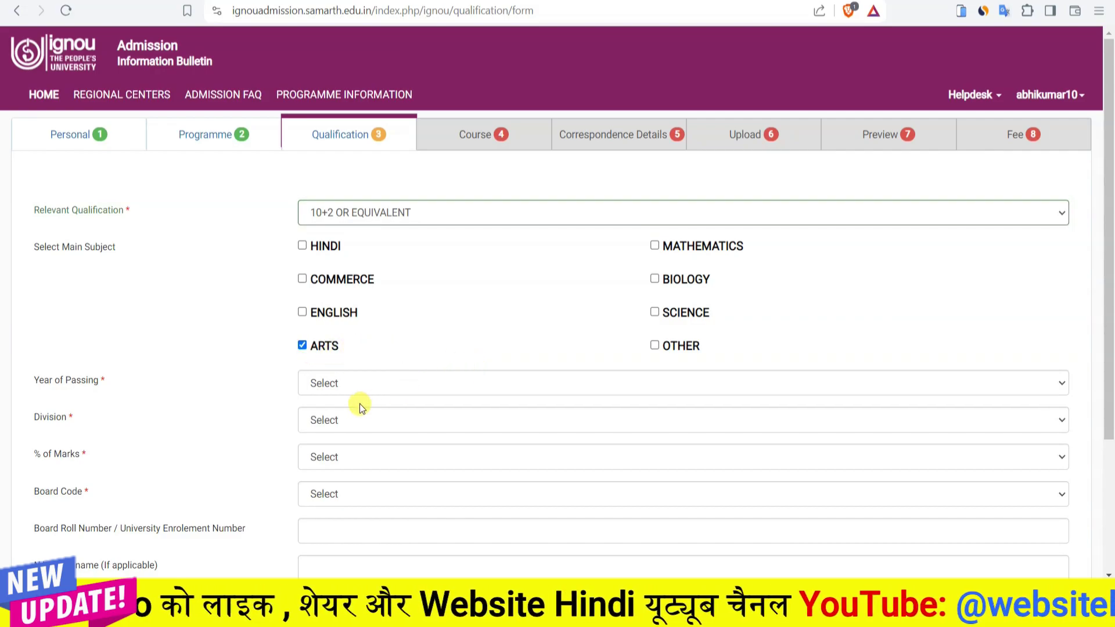
pyautogui.click(355, 382)
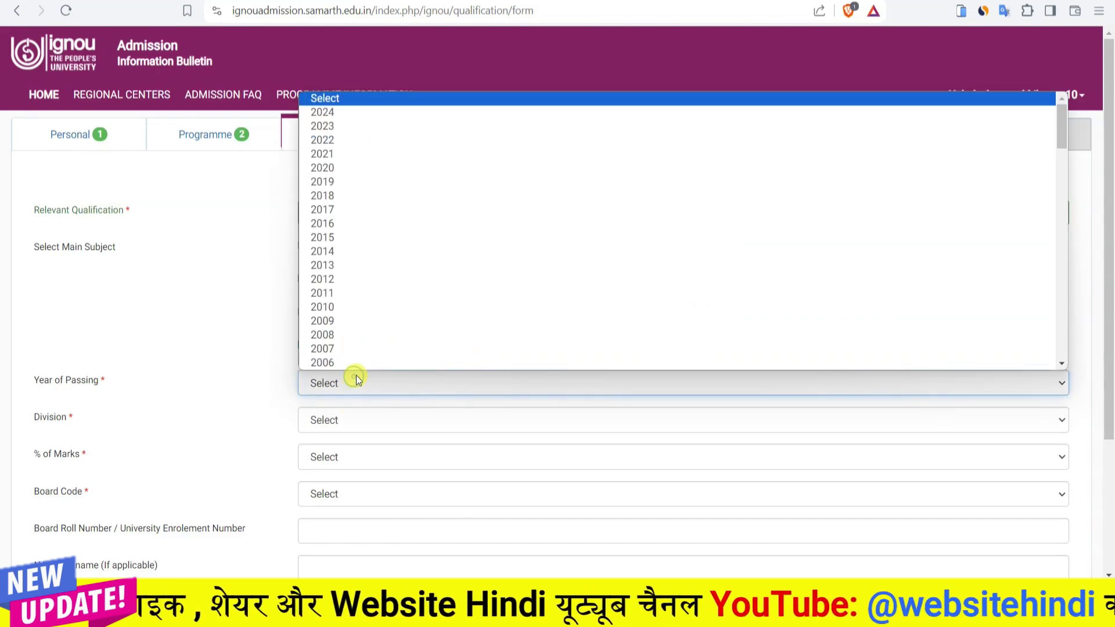
pyautogui.click(332, 140)
# Set the division to First, the percentage of marks to 69 and the board code to 1201 : JKSS : J&K STATE BOARD OF SCHOOL EDUCATION (SUMMER)
pyautogui.click(325, 420)
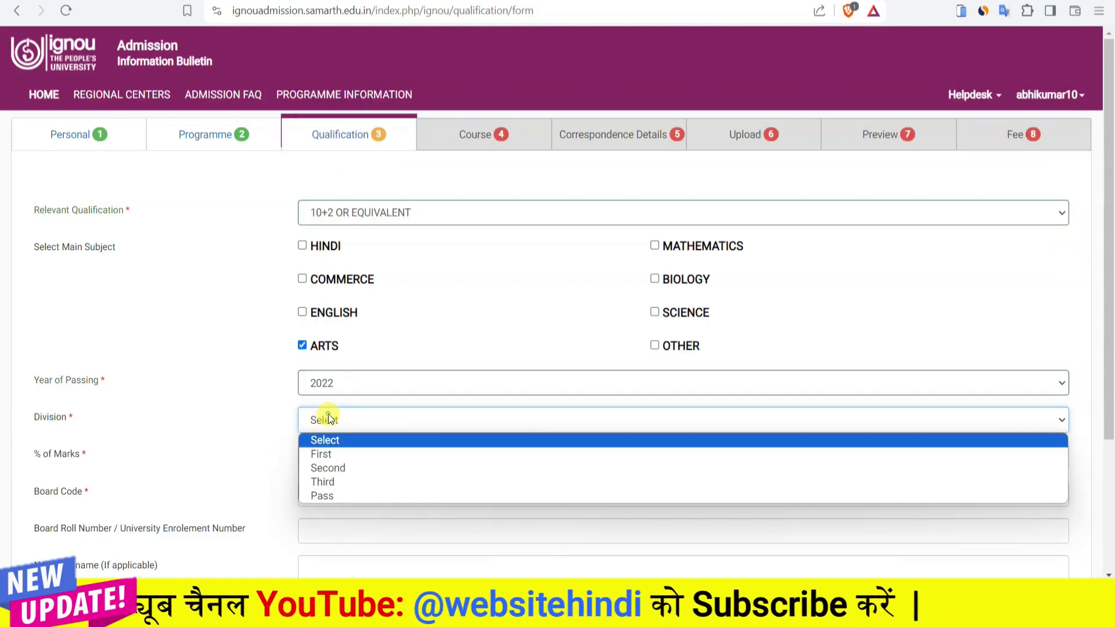
pyautogui.click(331, 454)
pyautogui.scroll(-1, 364, 422)
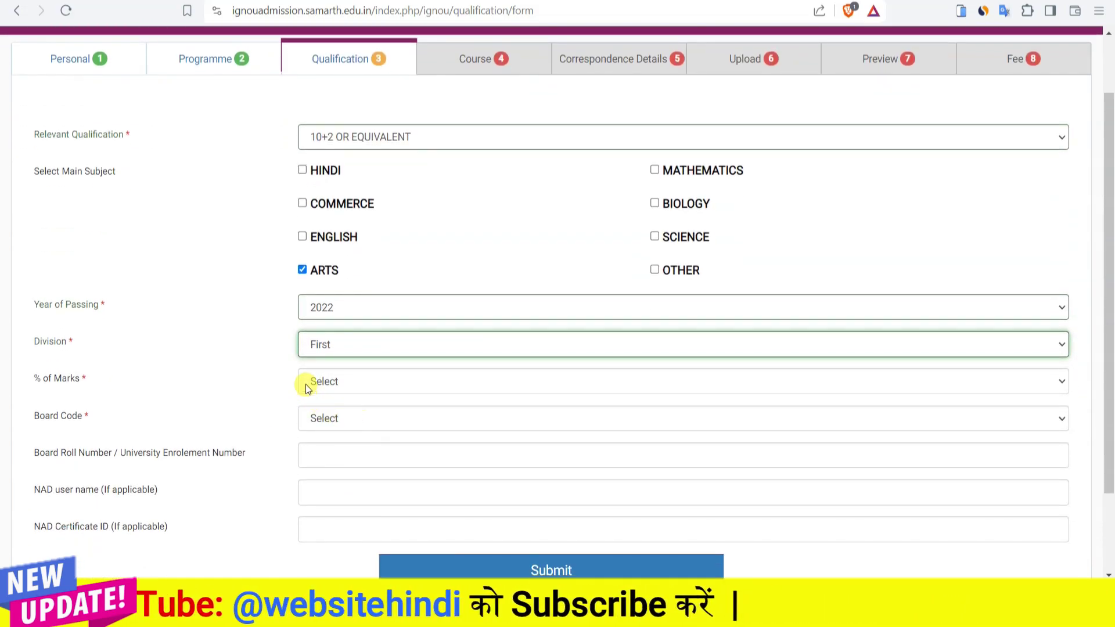
pyautogui.click(314, 381)
pyautogui.click(323, 235)
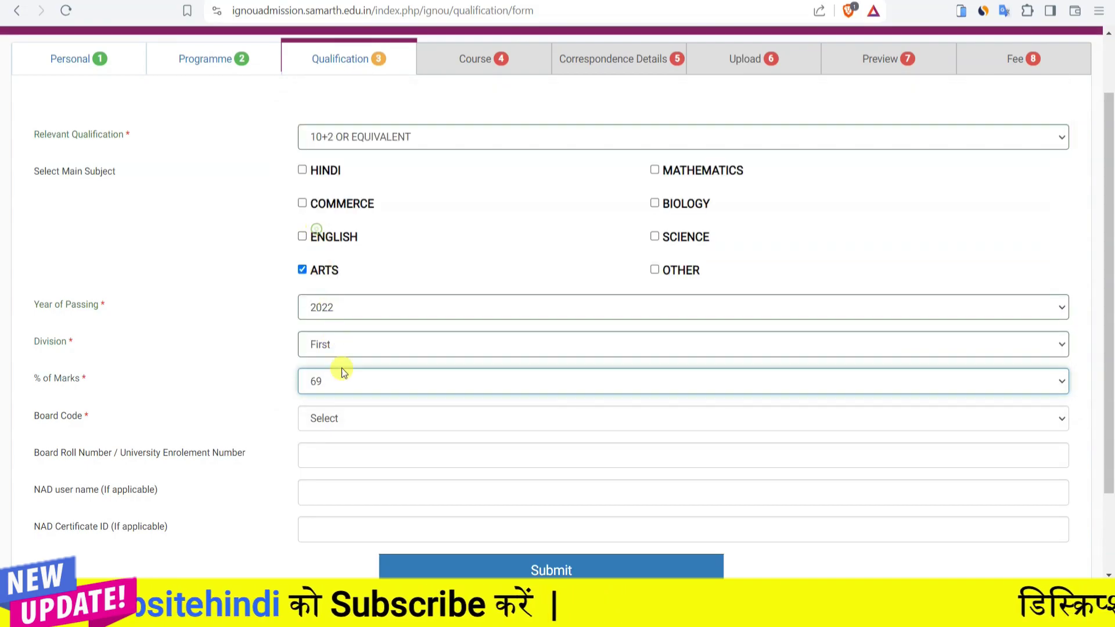
pyautogui.click(353, 418)
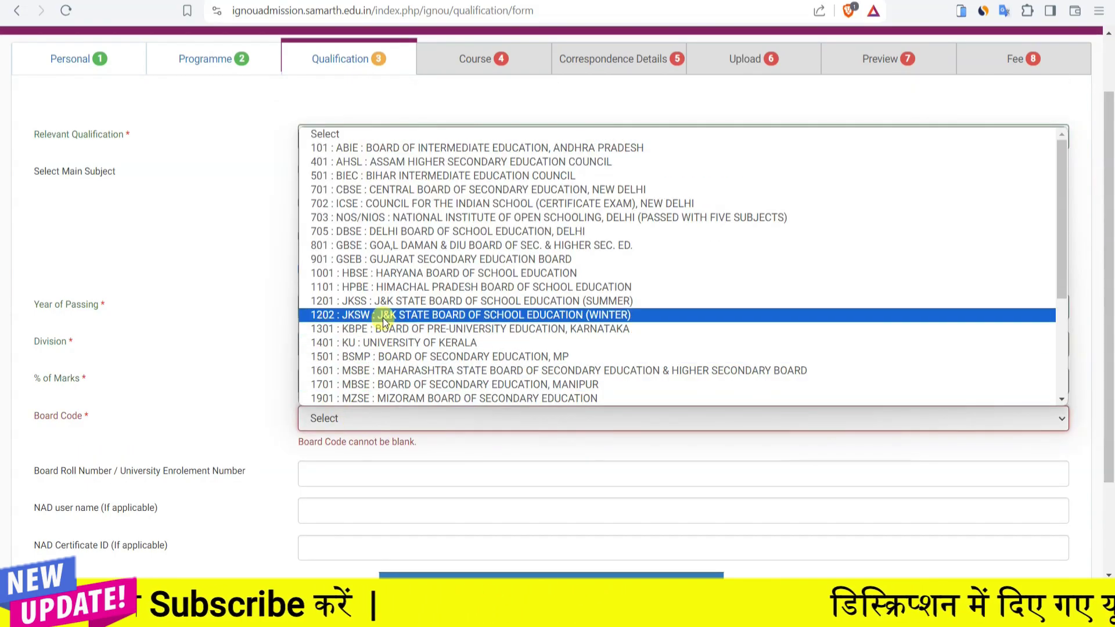
pyautogui.click(390, 303)
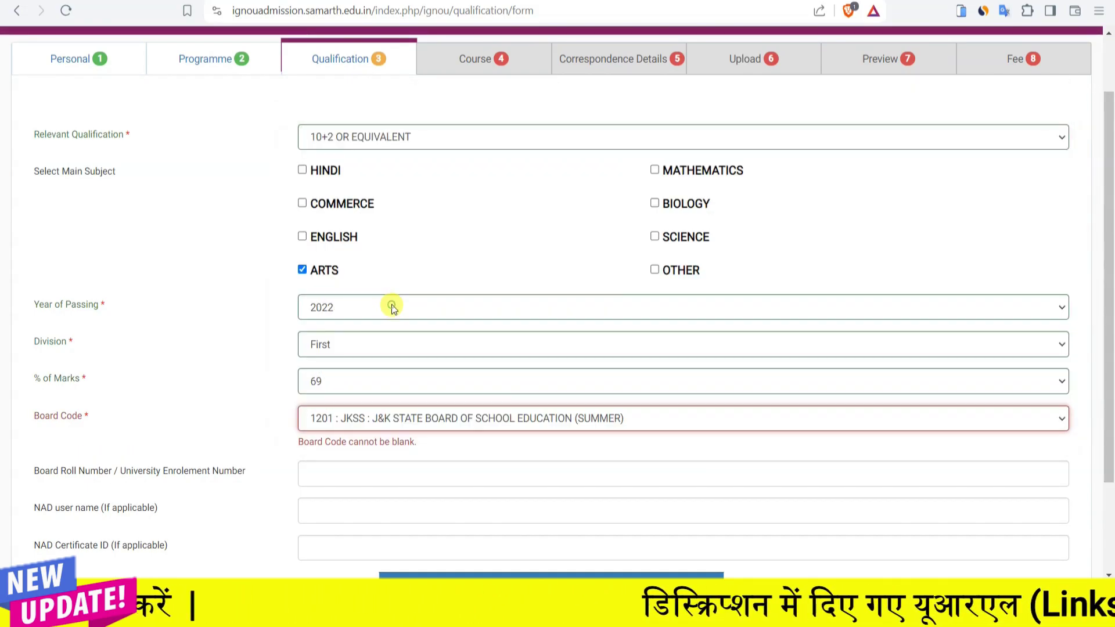
# Enter the board roll number, leave the NAD fields blank, and submit the qualification details to continue to course selection
pyautogui.scroll(-2, 380, 456)
pyautogui.click(360, 347)
pyautogui.click(274, 388)
pyautogui.click(304, 347)
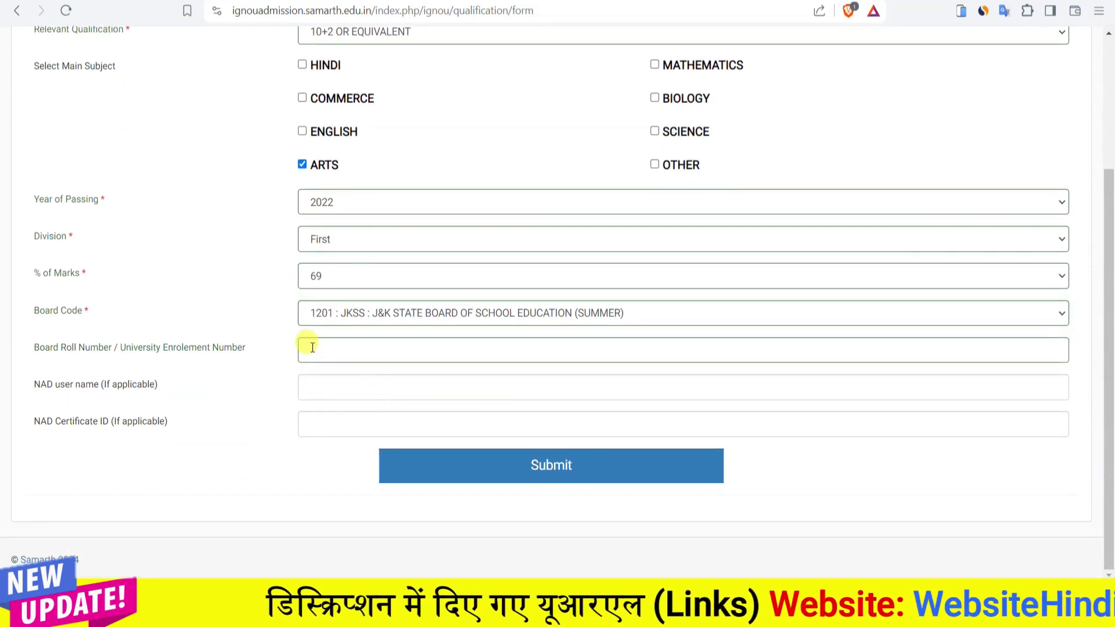
pyautogui.click(530, 467)
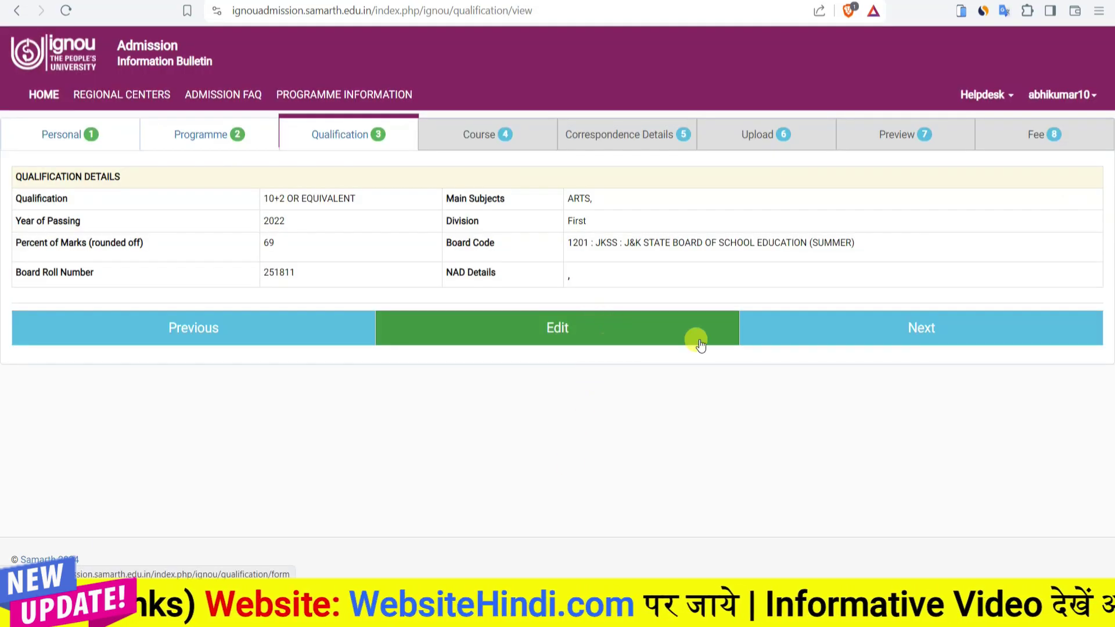
pyautogui.click(990, 348)
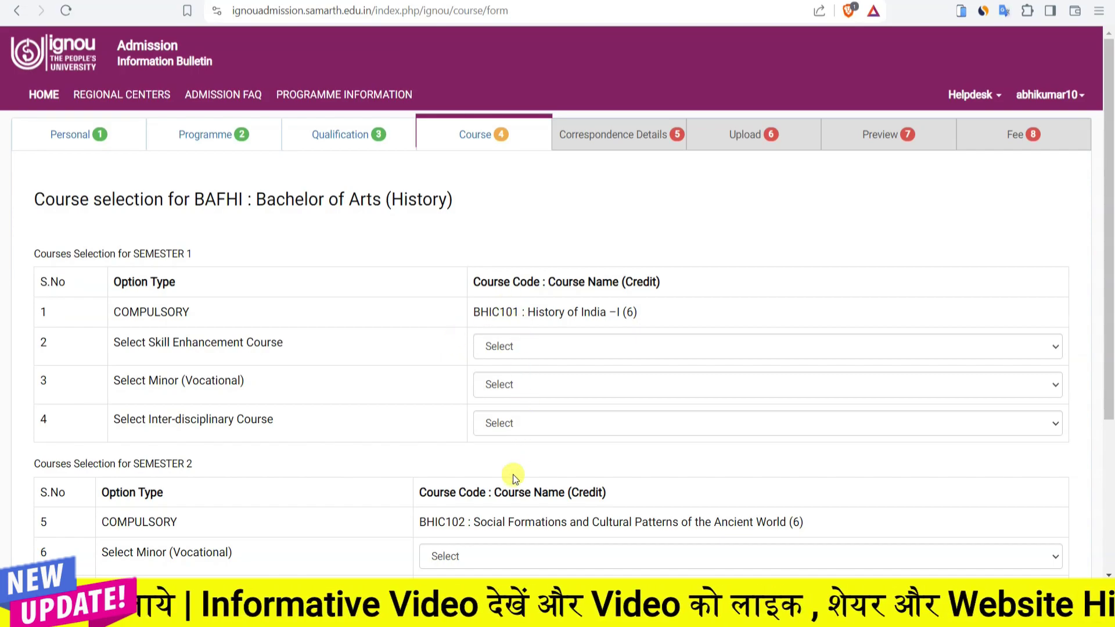
# Choose the Semester 1 courses BSSS183 : LIFE SKILLS, BCOS186 : Personal Selling and Salesmanship and BSKG178 : प्राचीन भारतीय राजनीति
pyautogui.scroll(-3, 511, 482)
pyautogui.scroll(1, 502, 405)
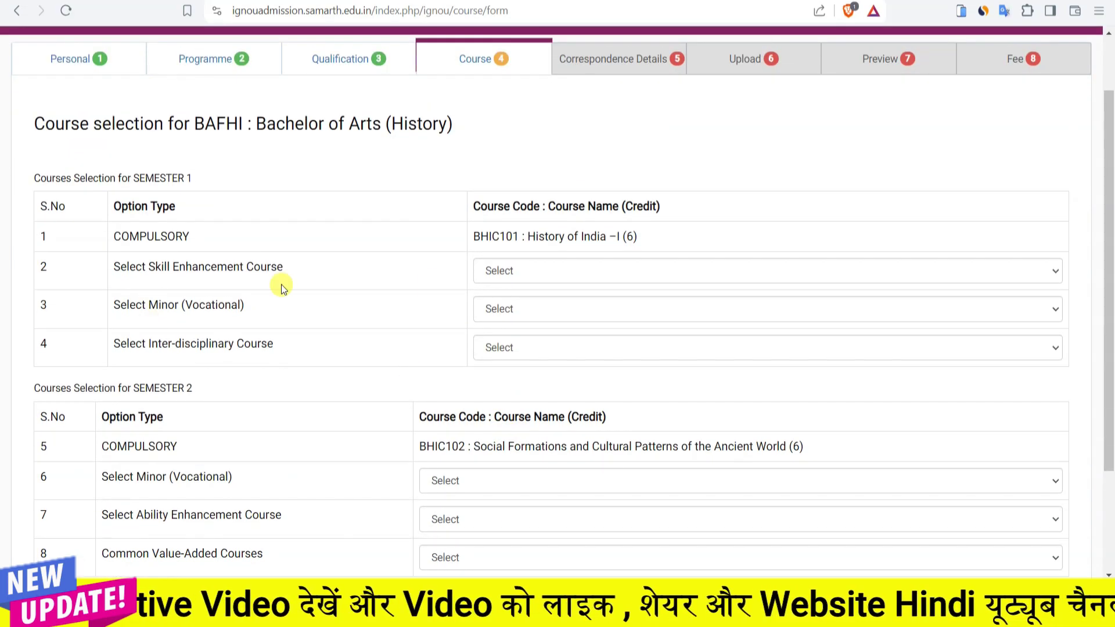
pyautogui.click(535, 276)
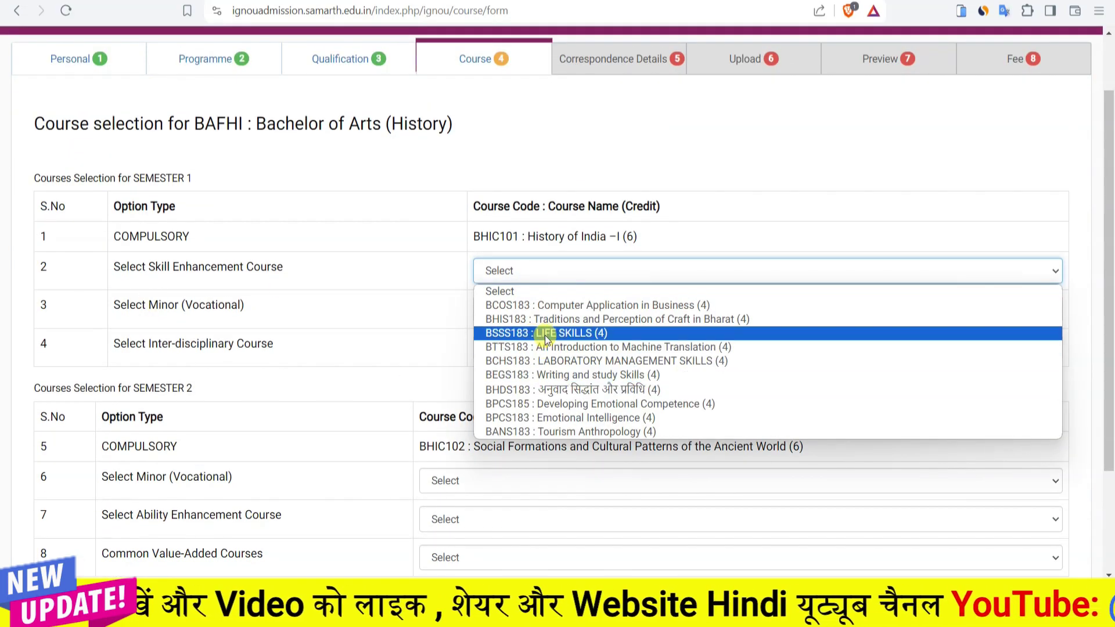
pyautogui.click(546, 333)
pyautogui.click(555, 313)
pyautogui.click(552, 352)
pyautogui.click(552, 349)
pyautogui.click(523, 406)
# Choose the Semester 2 courses BCOS185 : Entrepreneurship, BEVAE181 : Environmental Studies and BEDSV101 : Value Education, and submit the course selection
pyautogui.scroll(-1, 490, 430)
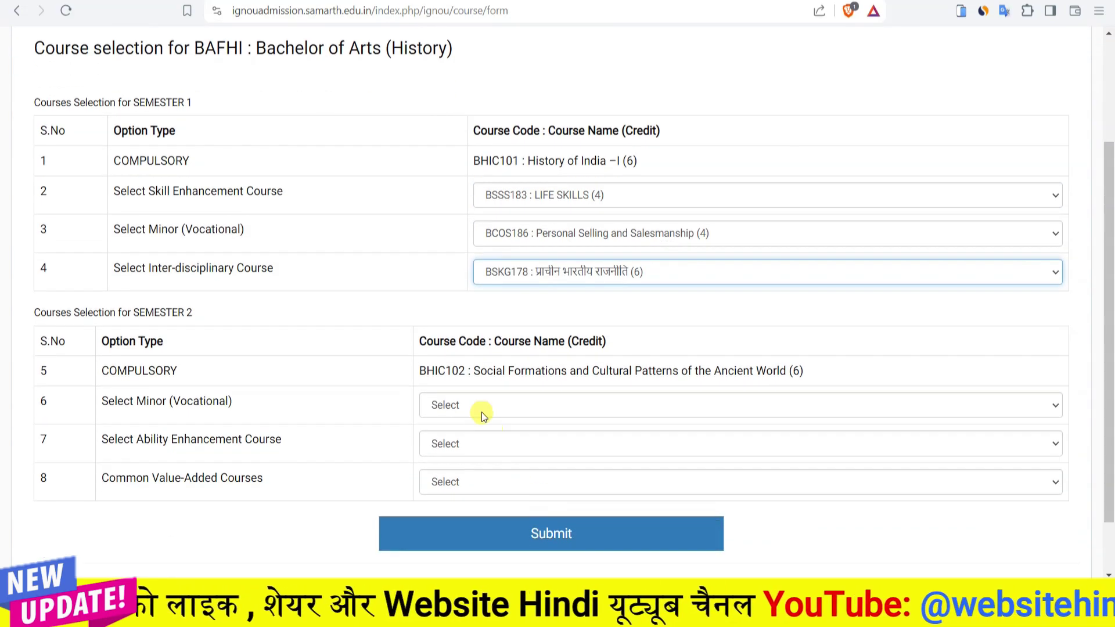
pyautogui.click(476, 408)
pyautogui.click(500, 477)
pyautogui.click(539, 447)
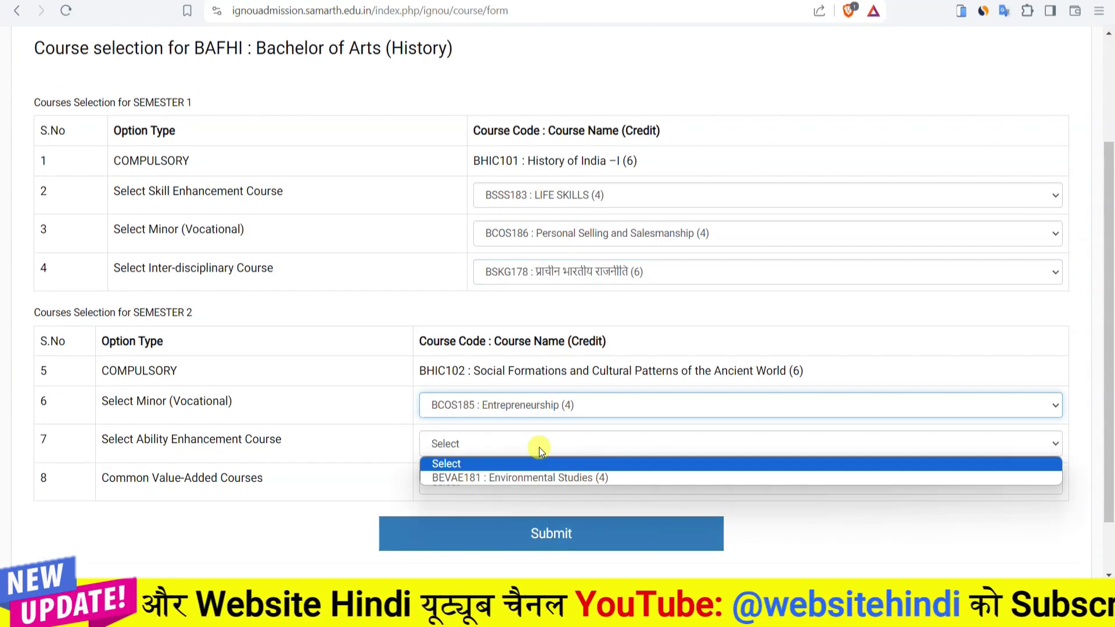
pyautogui.click(528, 476)
pyautogui.click(528, 481)
pyautogui.click(521, 513)
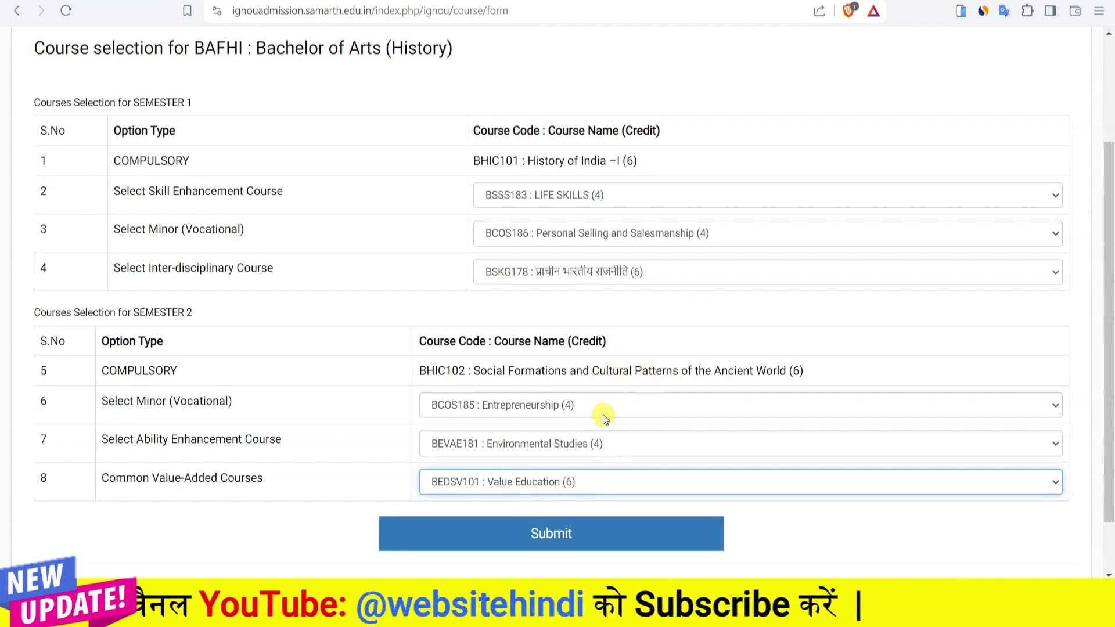
pyautogui.click(558, 537)
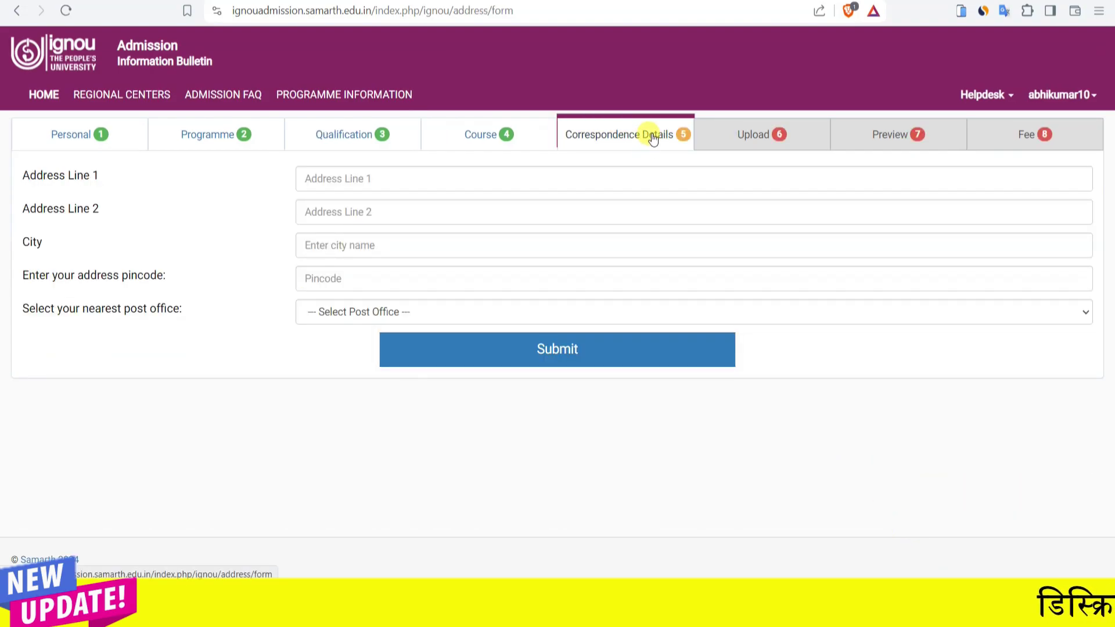
# Fill in both address lines, the city and the pincode in the correspondence details
pyautogui.click(373, 177)
pyautogui.click(389, 214)
pyautogui.click(389, 214)
pyautogui.click(371, 244)
pyautogui.click(386, 255)
pyautogui.click(390, 282)
pyautogui.click(401, 280)
# Choose the applicant's nearest post office, submit the correspondence details and continue to the document upload form
pyautogui.click(412, 314)
pyautogui.click(426, 319)
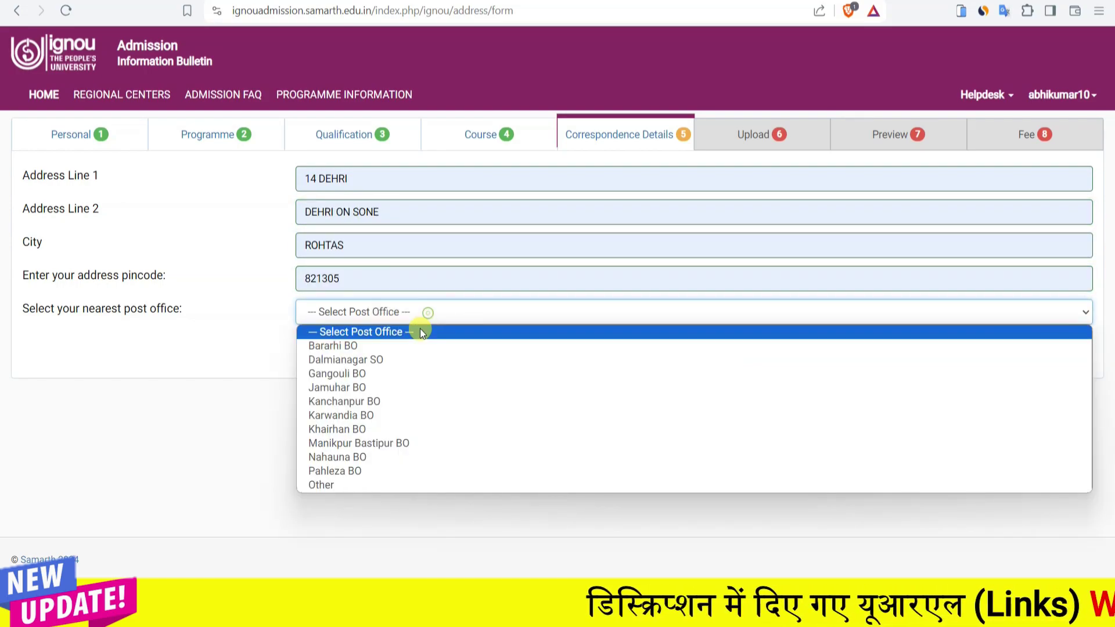
pyautogui.click(389, 365)
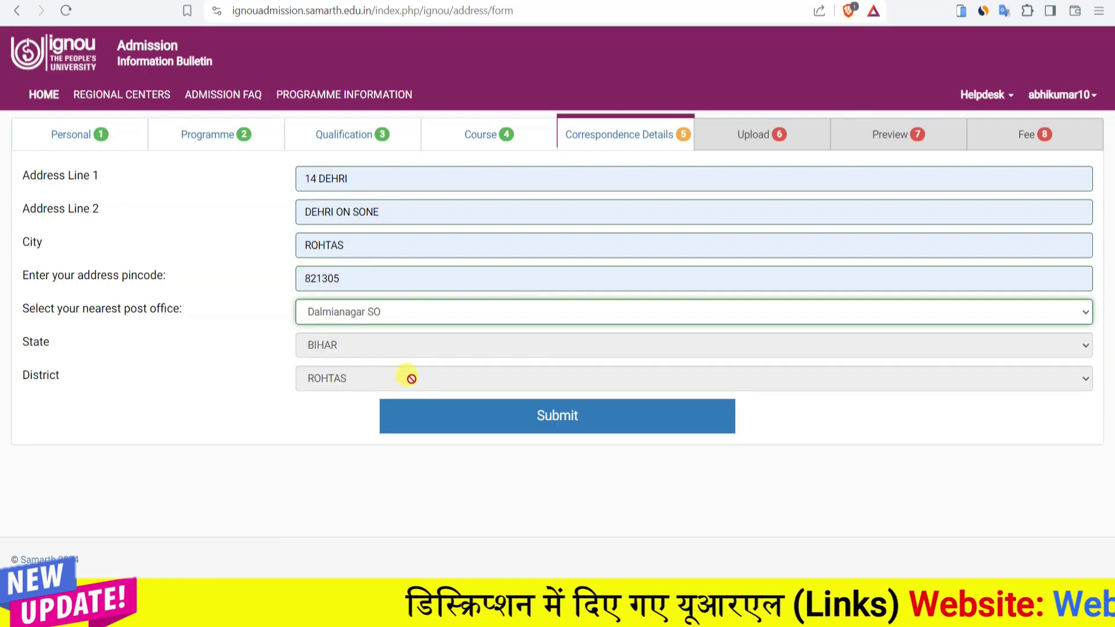
pyautogui.click(575, 425)
pyautogui.click(842, 167)
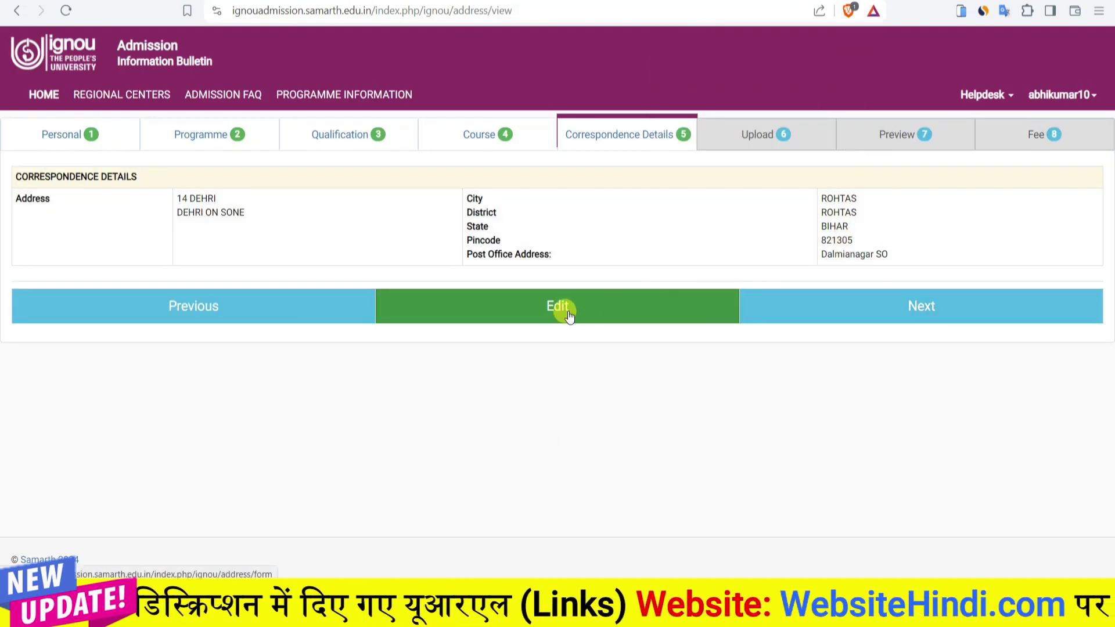
pyautogui.click(889, 305)
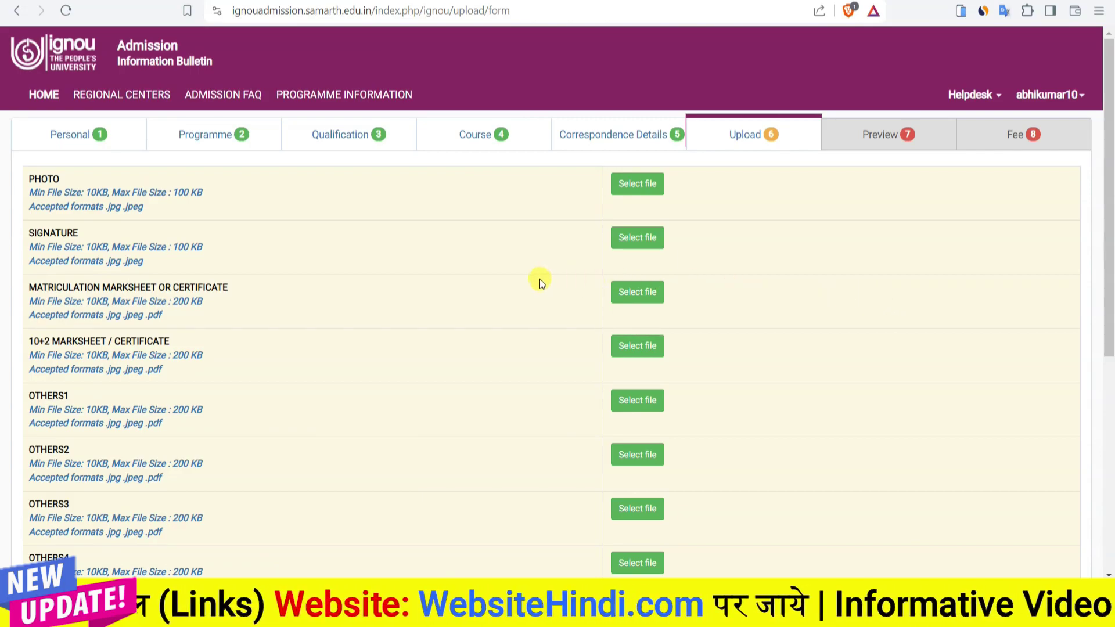
# Upload Passport_Photograph.jpg as the applicant's photo
pyautogui.scroll(-6, 536, 302)
pyautogui.scroll(5, 534, 325)
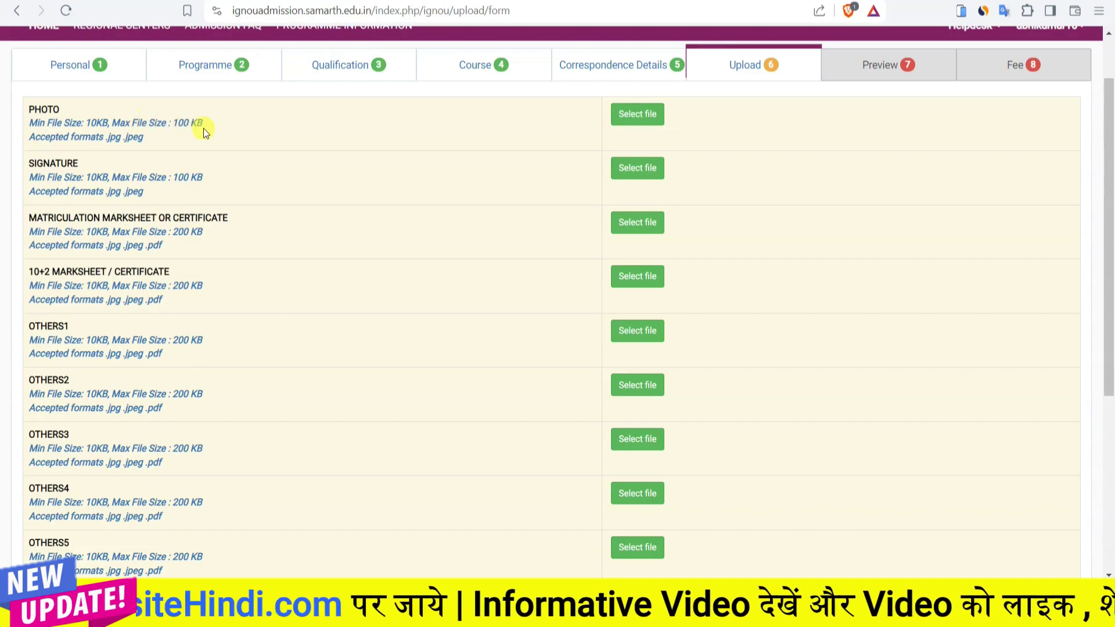
pyautogui.click(636, 118)
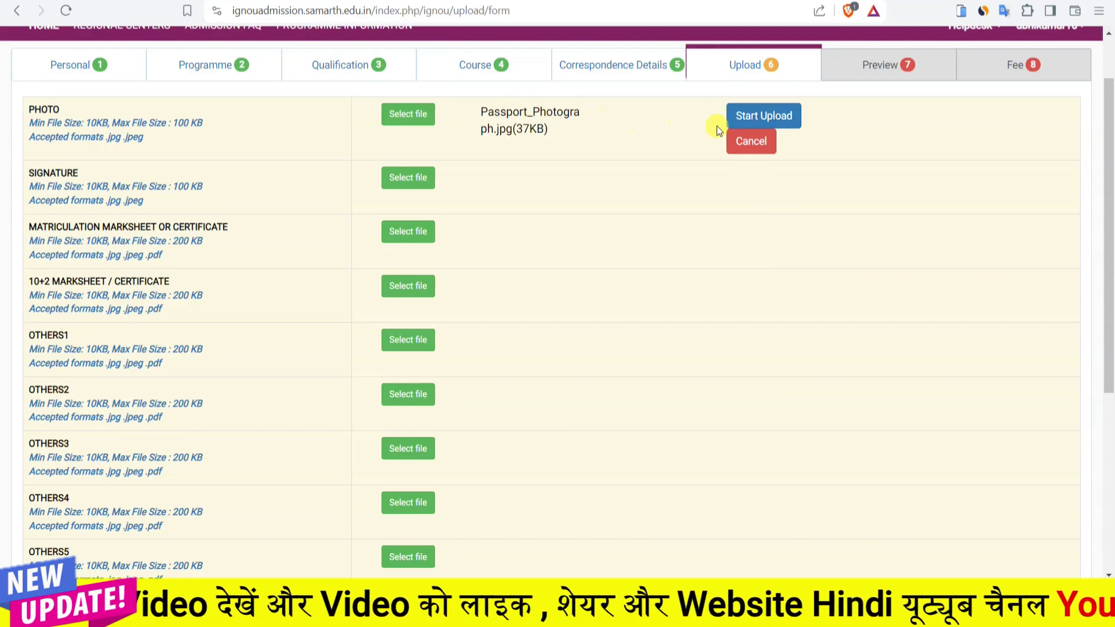
pyautogui.click(749, 115)
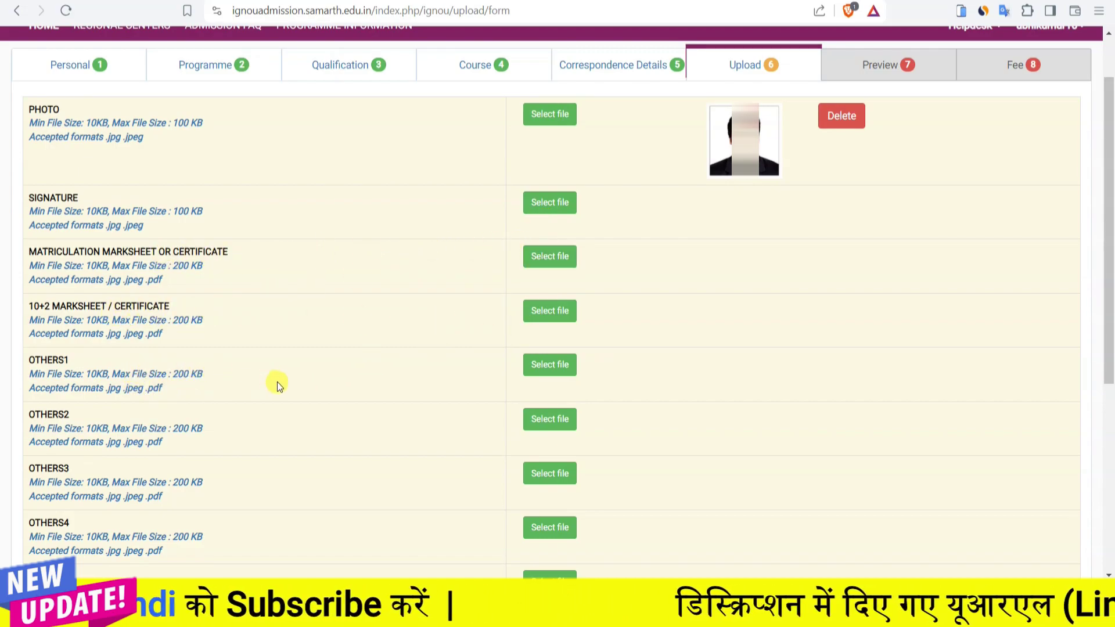
# Leave the OTHERS document slots empty and continue from the upload form to the application preview
pyautogui.scroll(-5, 279, 382)
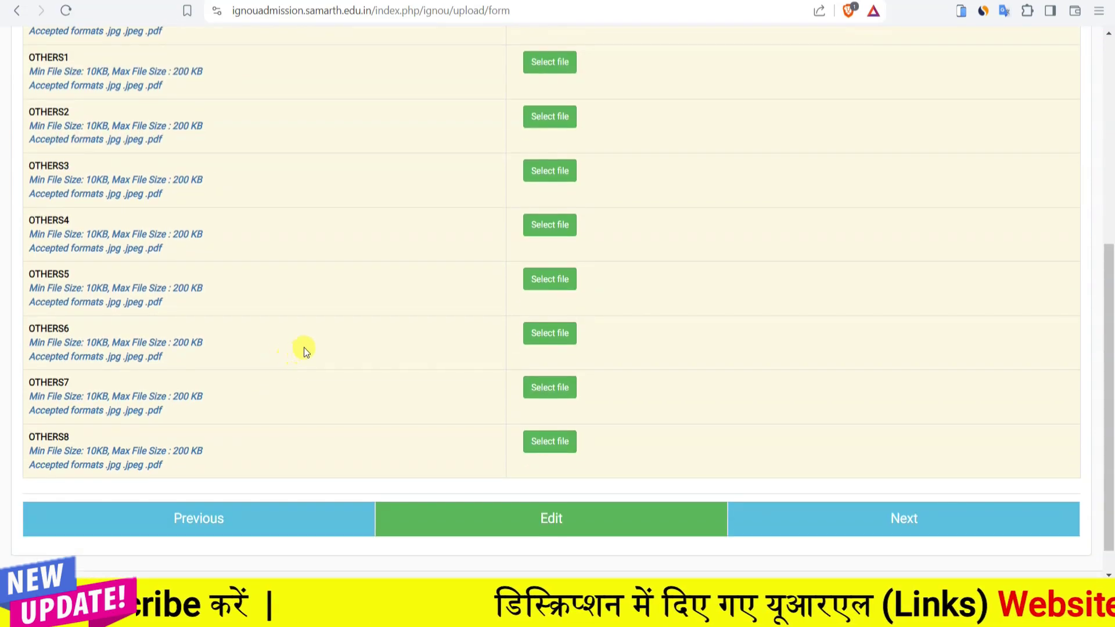
pyautogui.scroll(7, 343, 300)
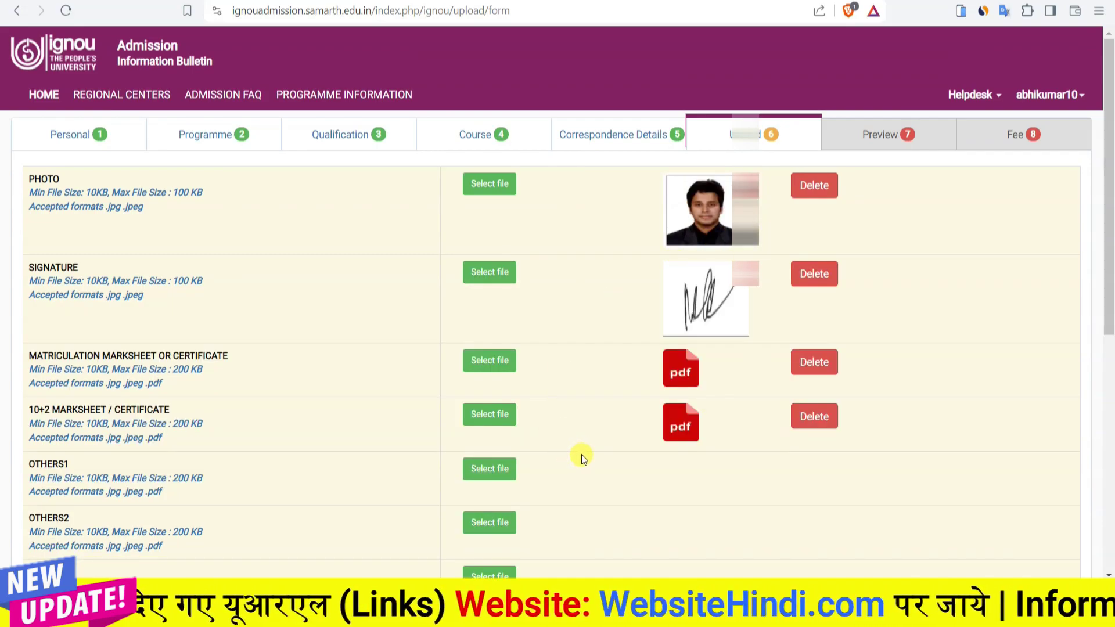
pyautogui.scroll(-8, 581, 454)
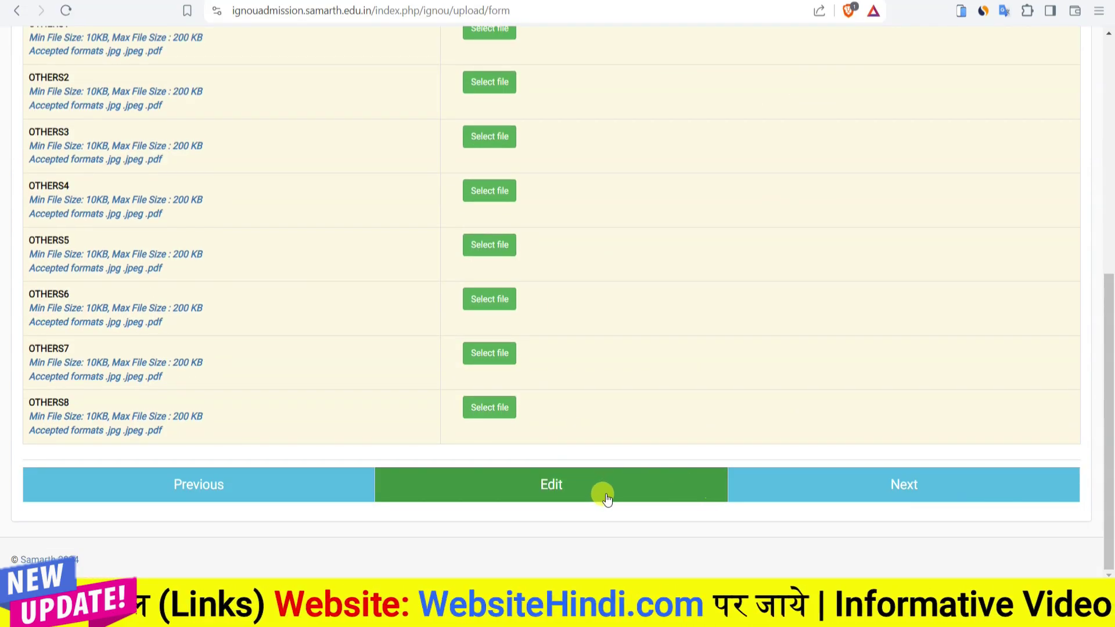
pyautogui.click(921, 485)
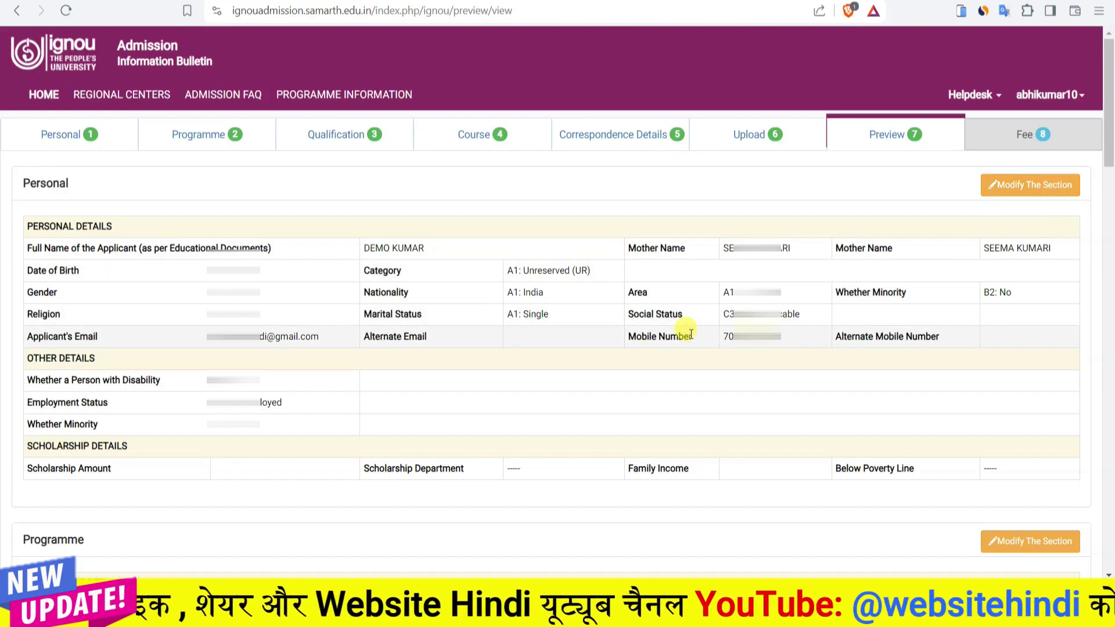
# Agree to the self declaration below the fee summary, accept it and confirm the final submission to proceed to payment
pyautogui.scroll(-20, 399, 340)
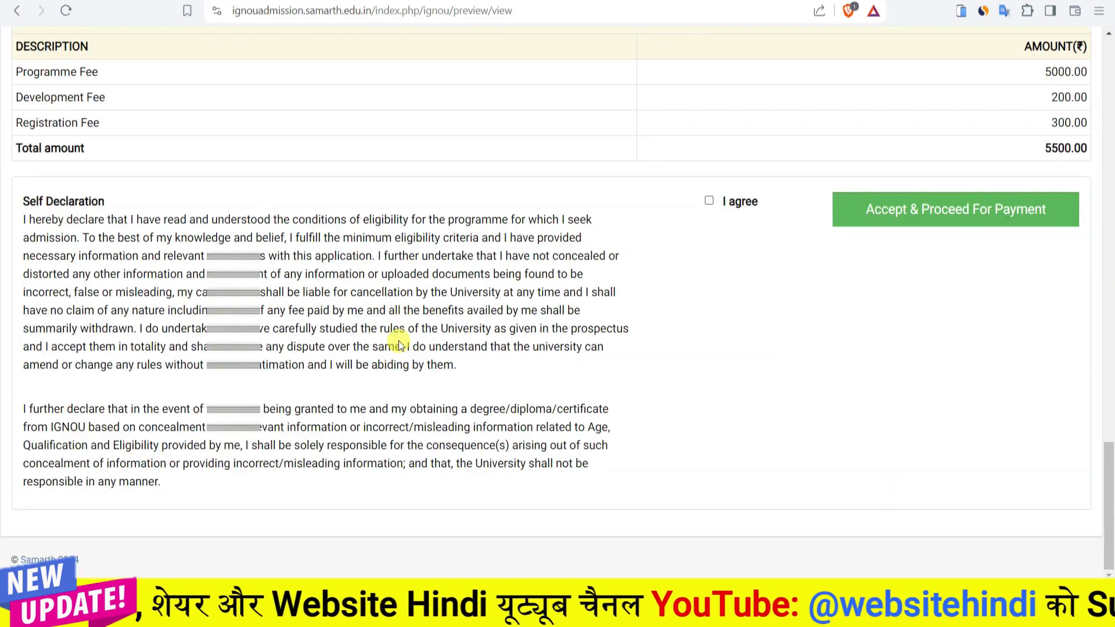
pyautogui.click(710, 202)
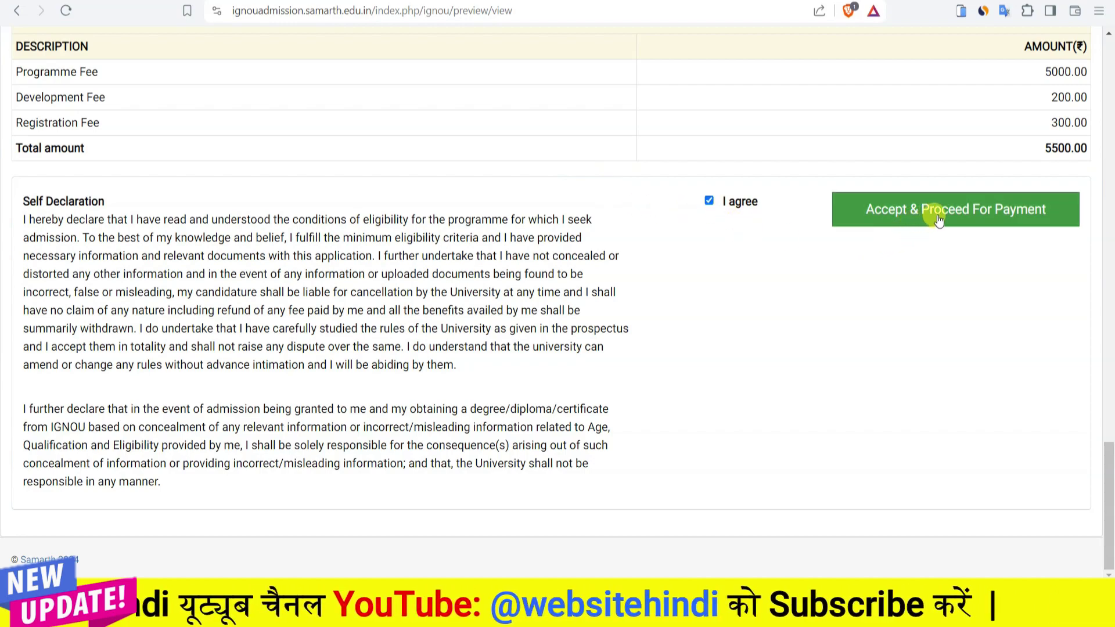
pyautogui.click(973, 211)
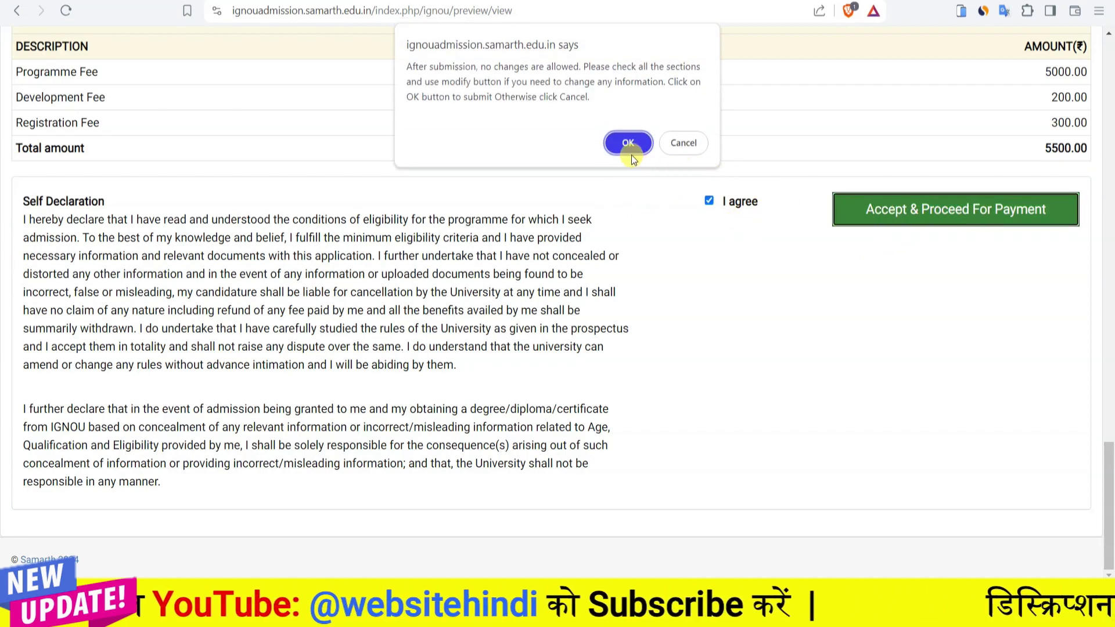
pyautogui.click(626, 145)
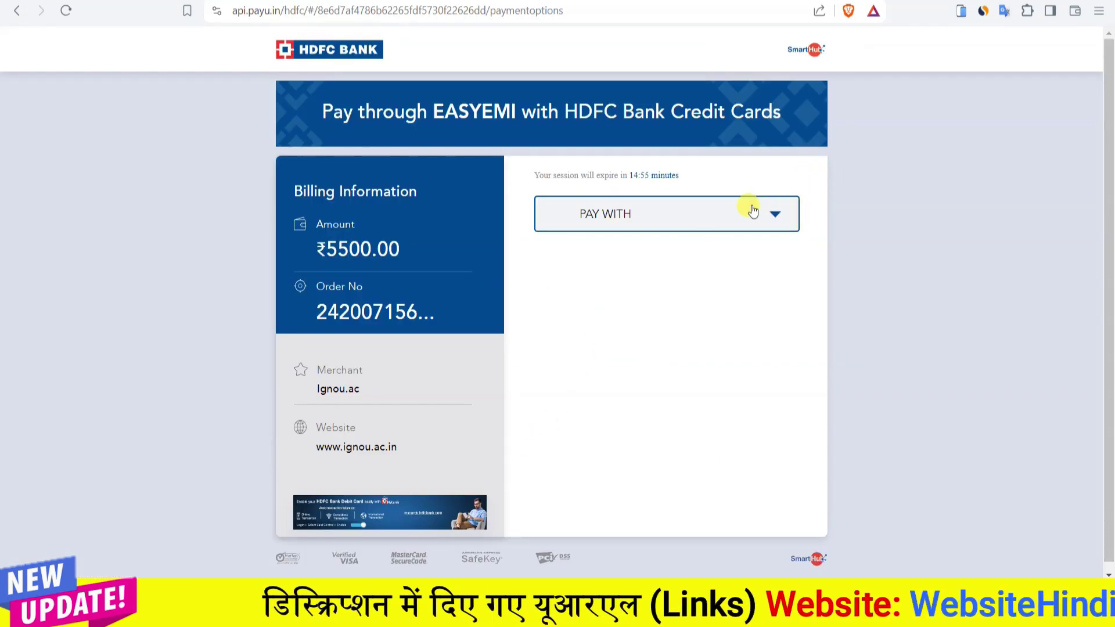
# Choose net banking with State Bank of India as the payment method and start the fee payment
pyautogui.click(753, 210)
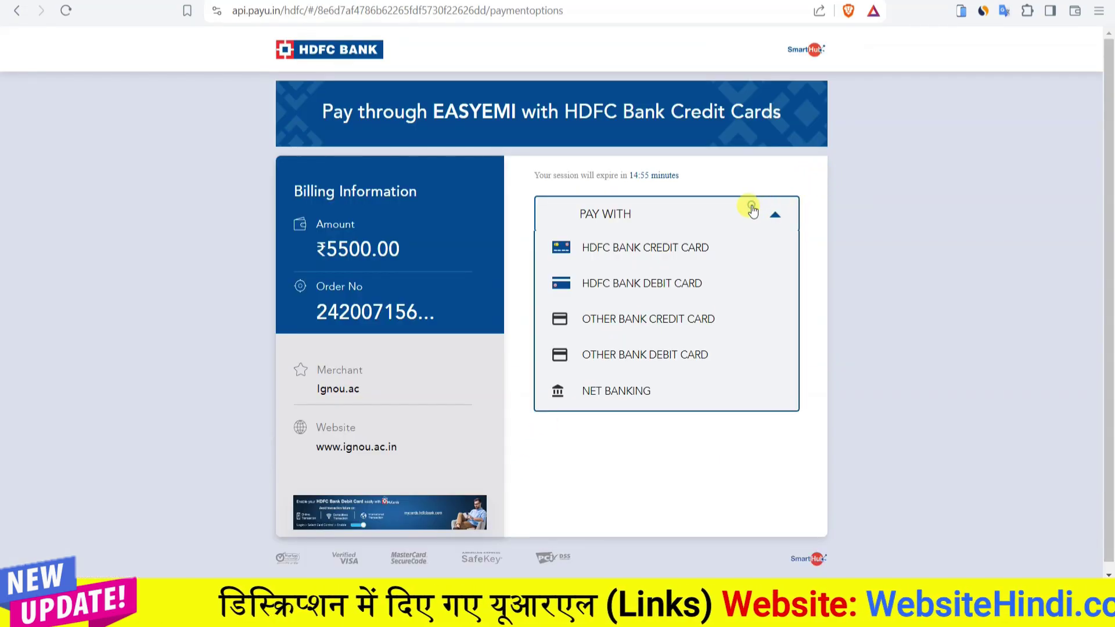
pyautogui.click(639, 382)
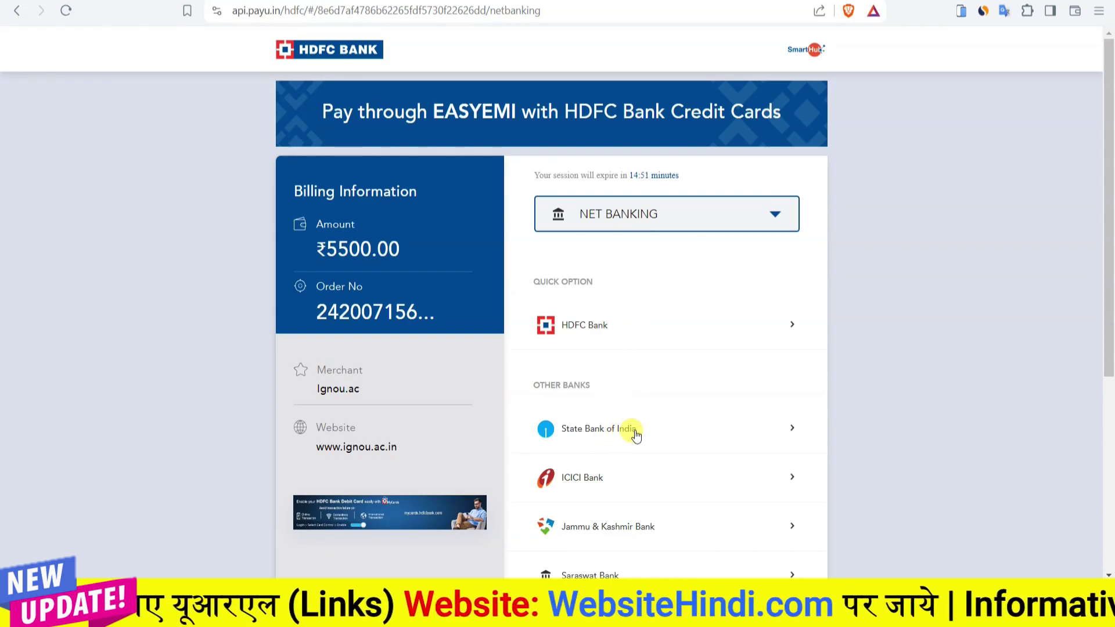
pyautogui.click(636, 436)
pyautogui.click(778, 479)
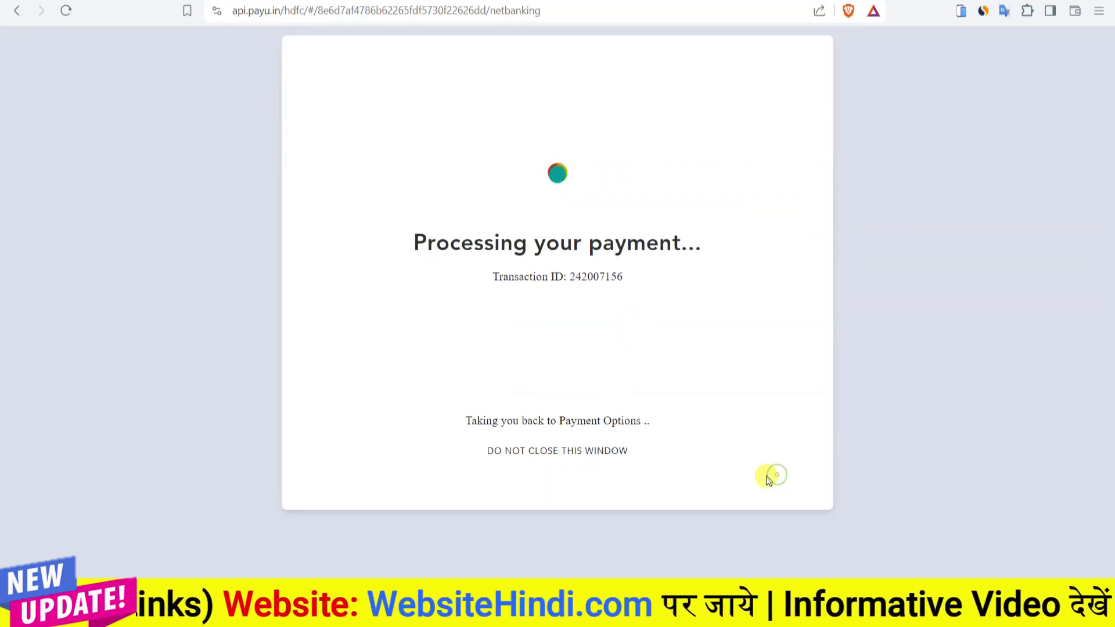